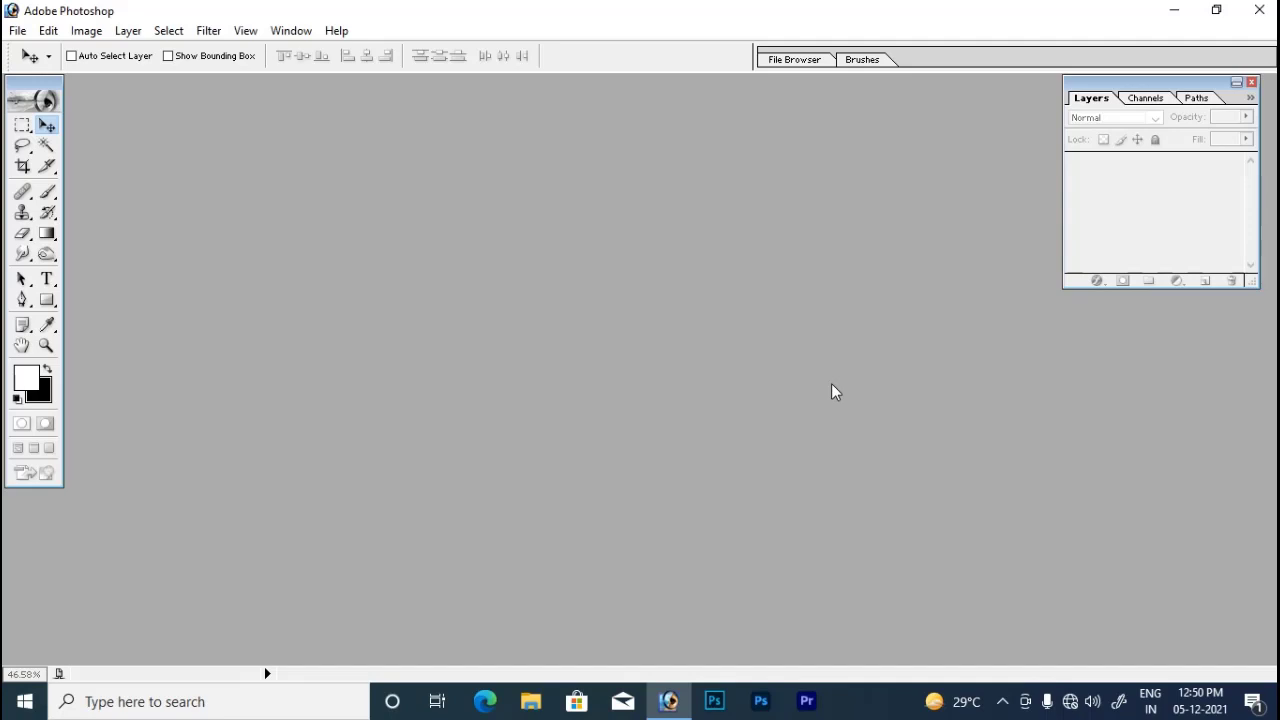
# Create a new white RGB document 8 inches wide and 6 inches high at 300 pixels/inch.
pyautogui.hotkey('ctrl', 'n')
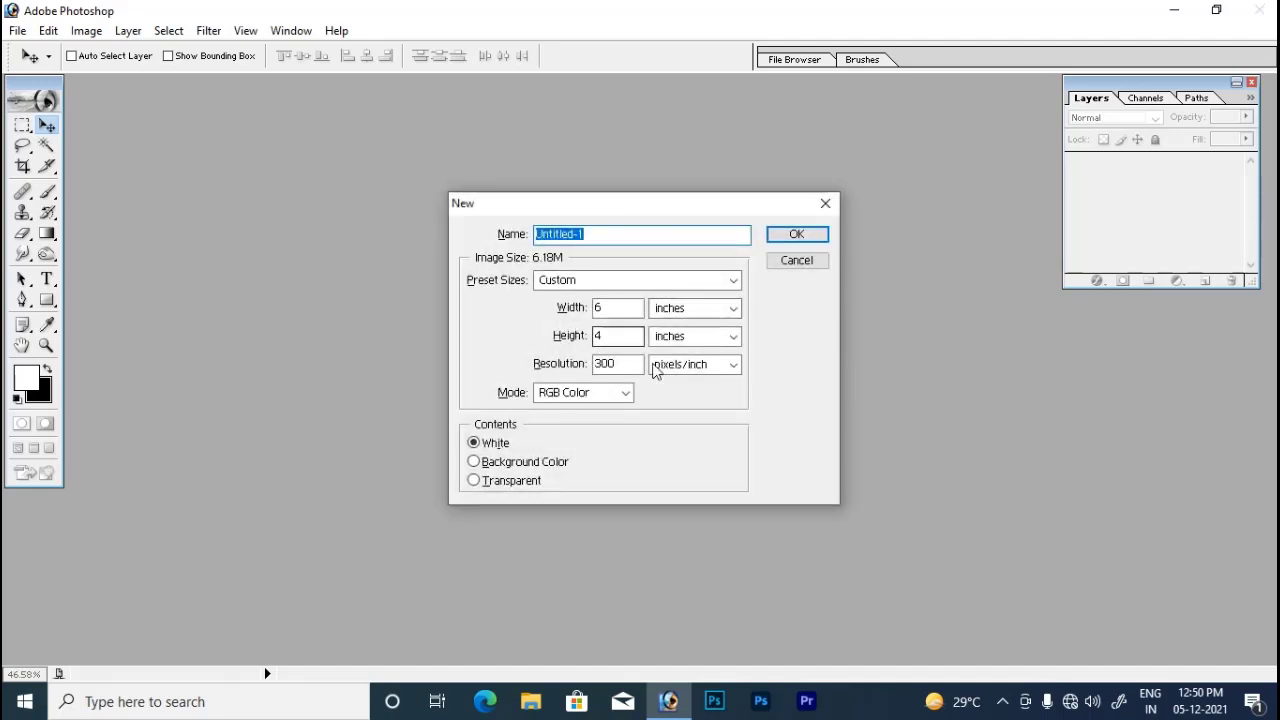
pyautogui.doubleClick(620, 310)
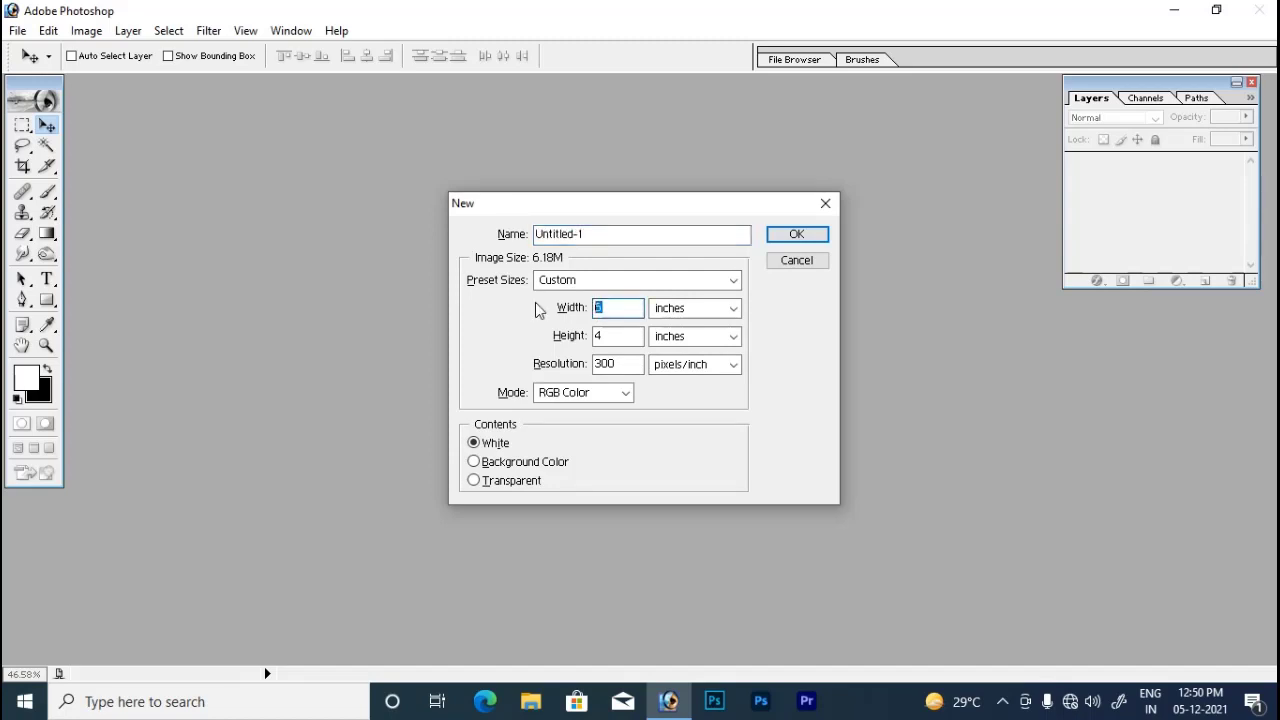
pyautogui.write('8')
pyautogui.click(607, 337)
pyautogui.doubleClick(607, 337)
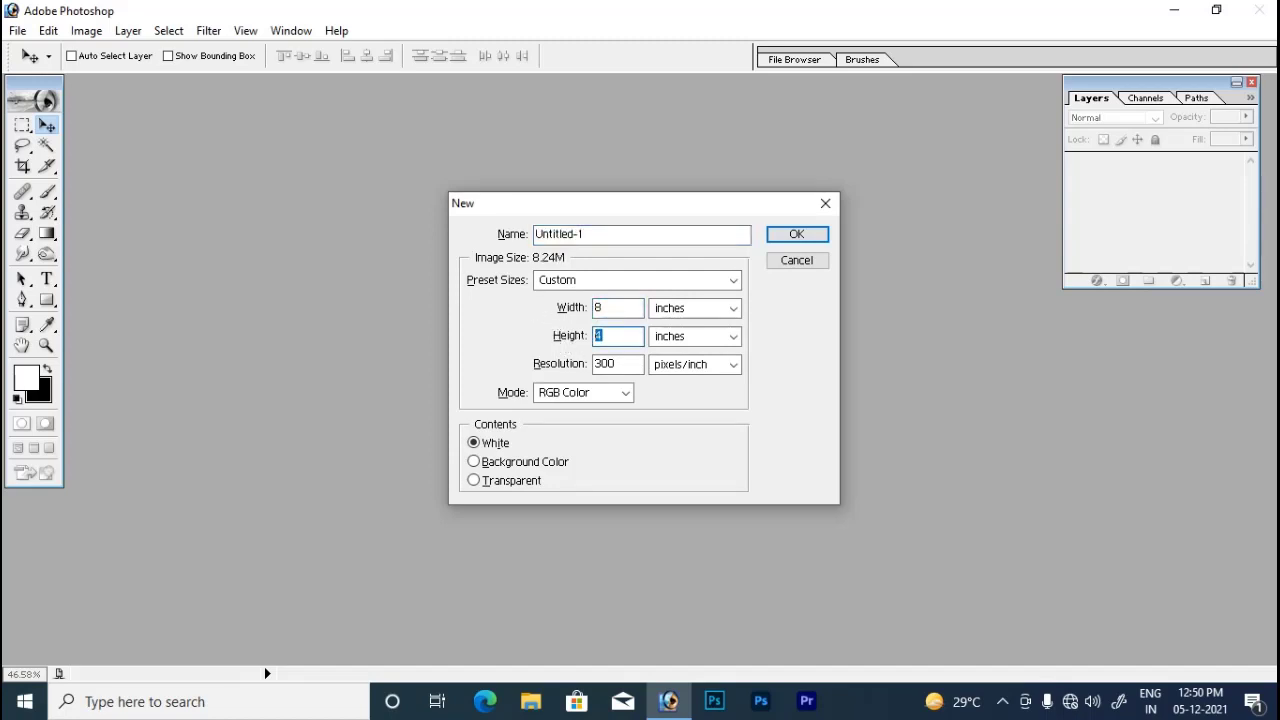
pyautogui.write('6')
pyautogui.press('Tab')
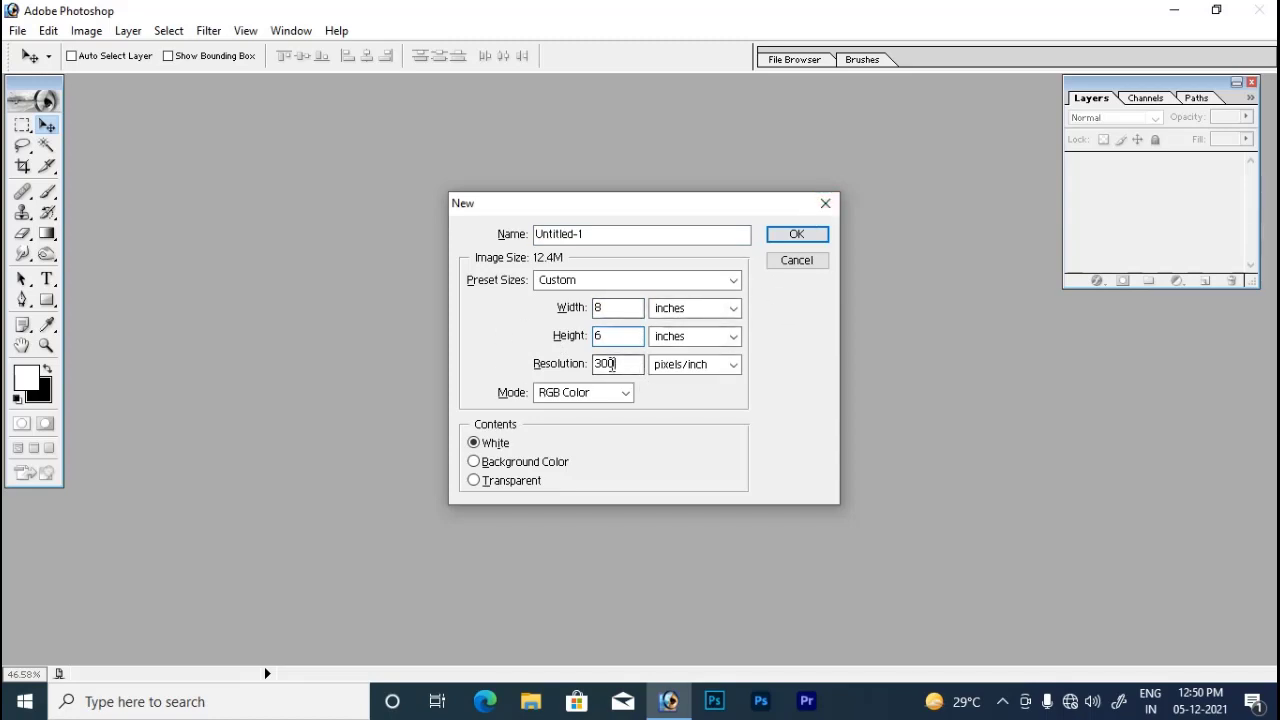
pyautogui.click(788, 238)
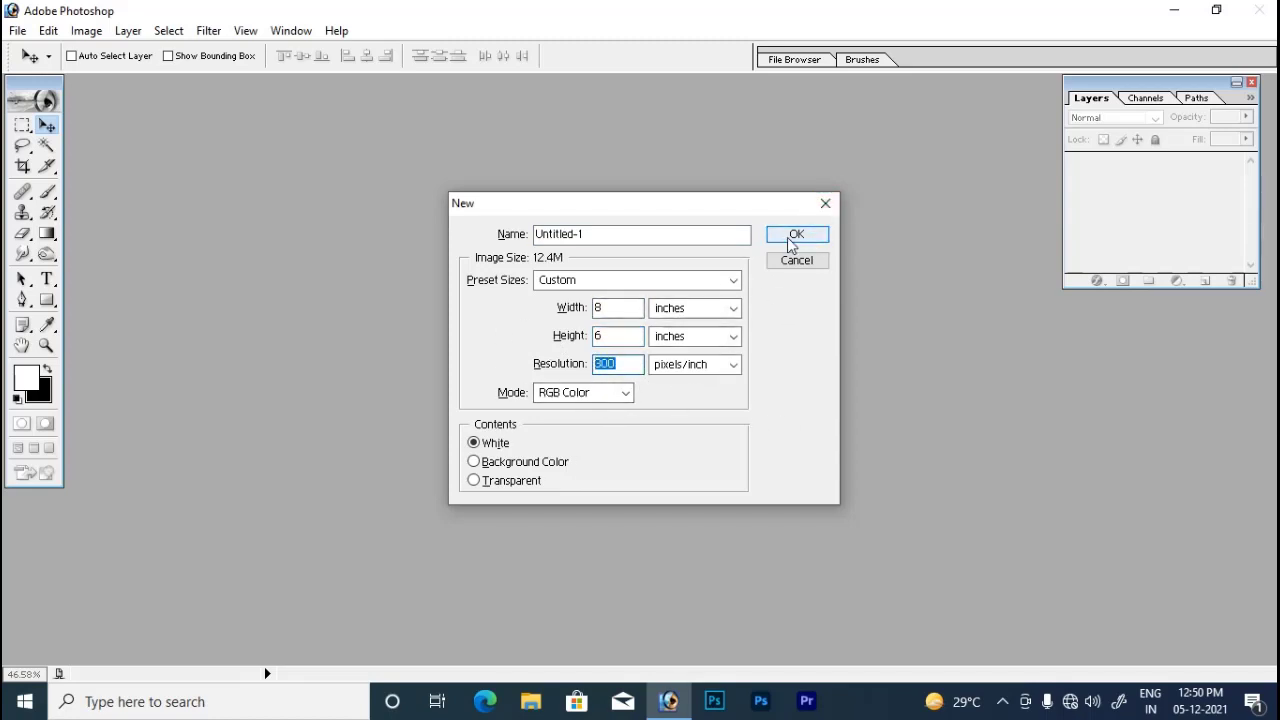
pyautogui.click(653, 237)
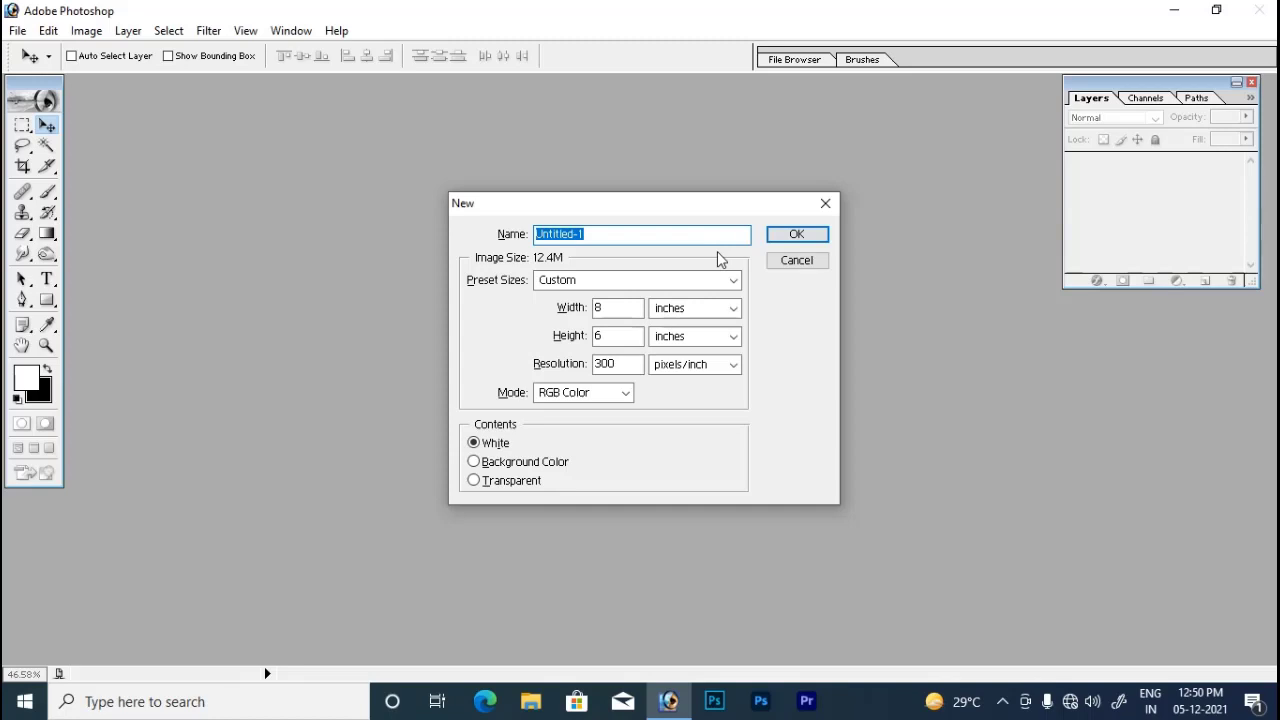
pyautogui.click(790, 236)
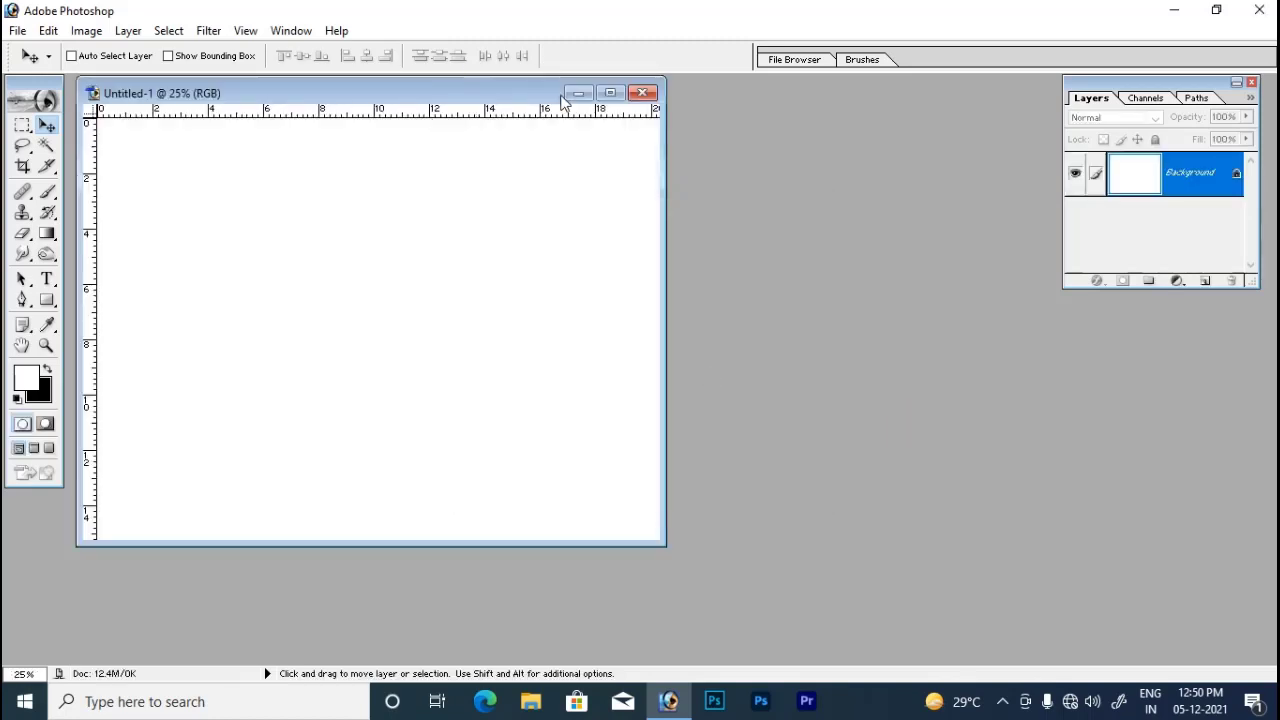
# Convert the locked Background into a regular layer named Layer 0 in Normal mode at 100% opacity.
pyautogui.click(610, 93)
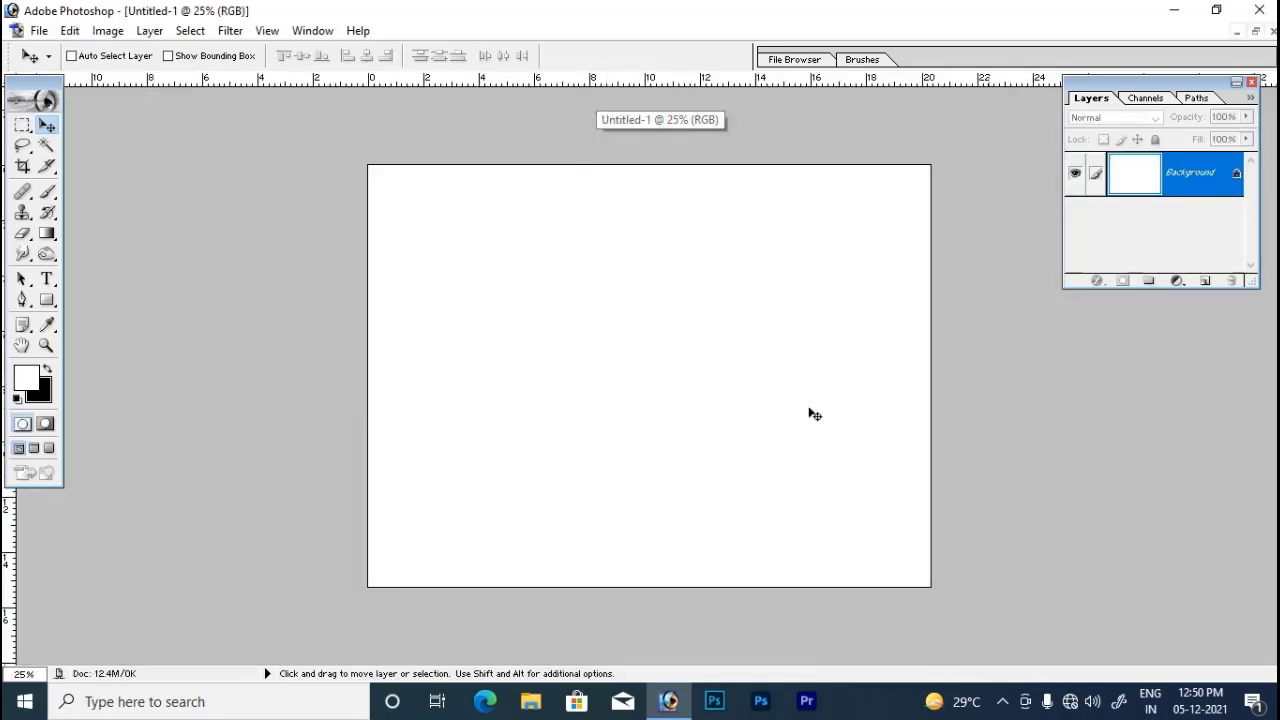
pyautogui.press('z')
pyautogui.rightClick(616, 348)
pyautogui.click(645, 360)
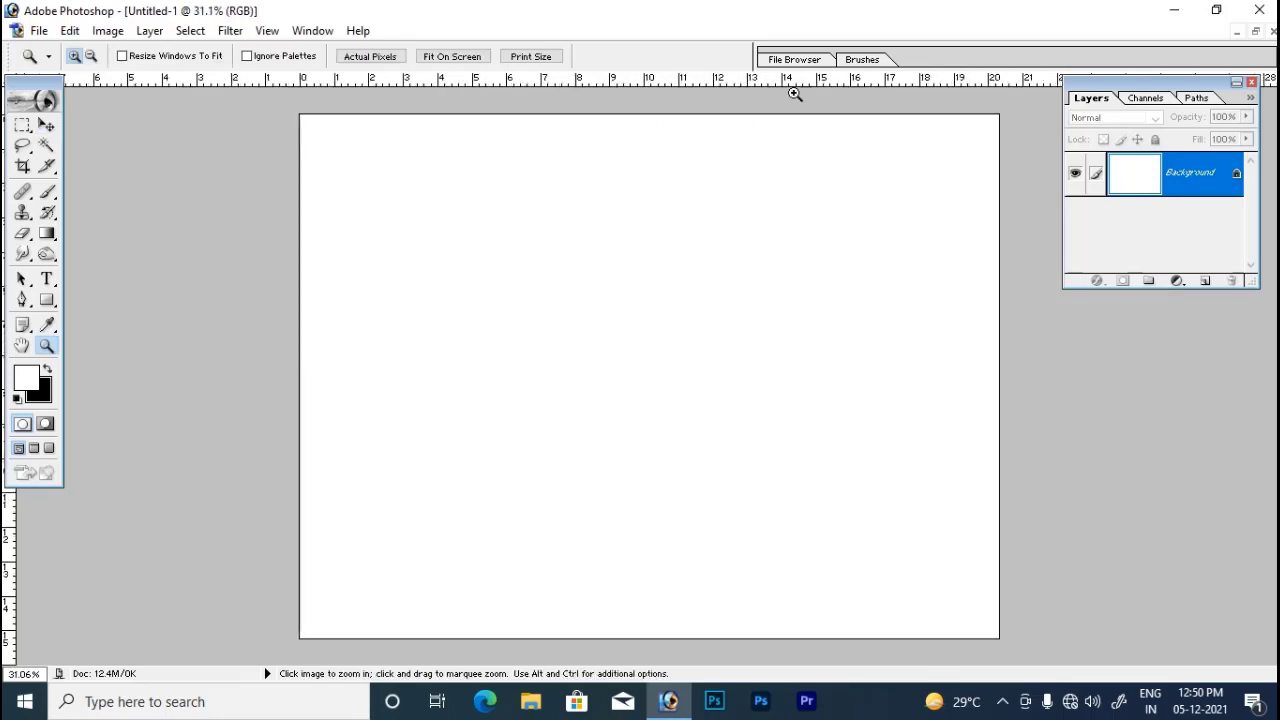
pyautogui.doubleClick(1208, 189)
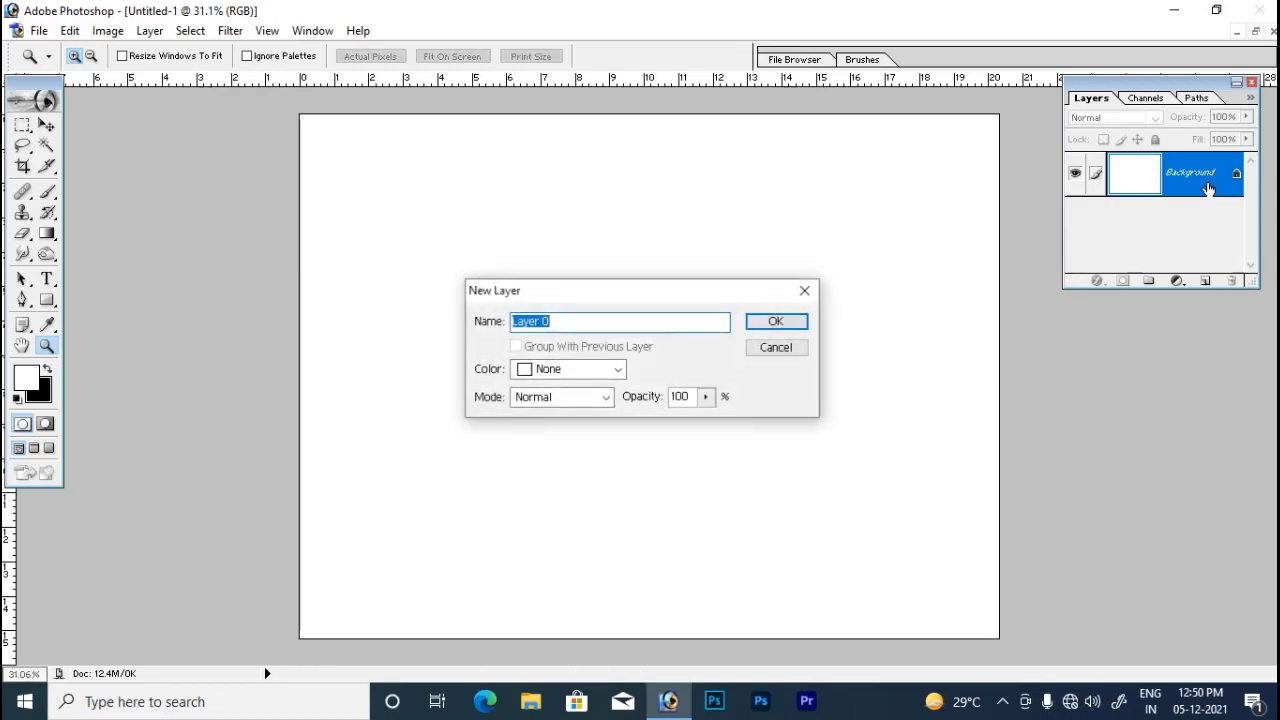
pyautogui.click(795, 323)
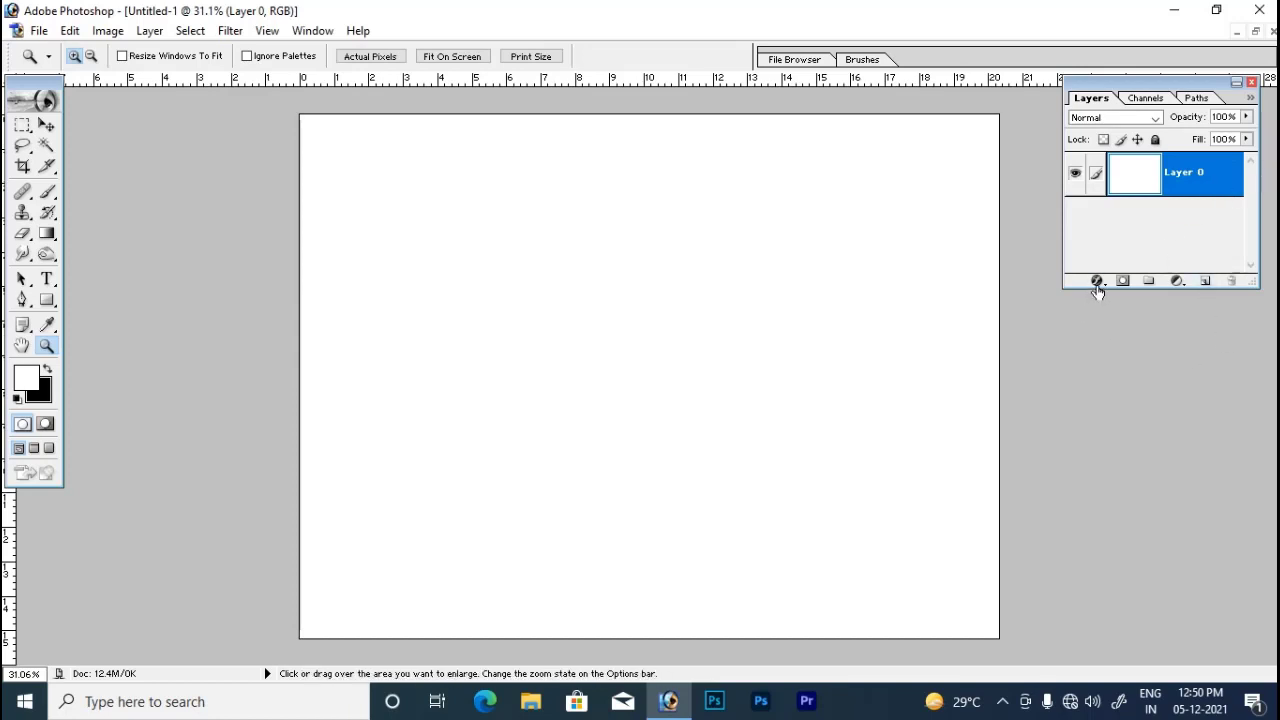
# Set the foreground colour to bright blue 00AAF9 and fill Layer 0 with it.
pyautogui.click(28, 380)
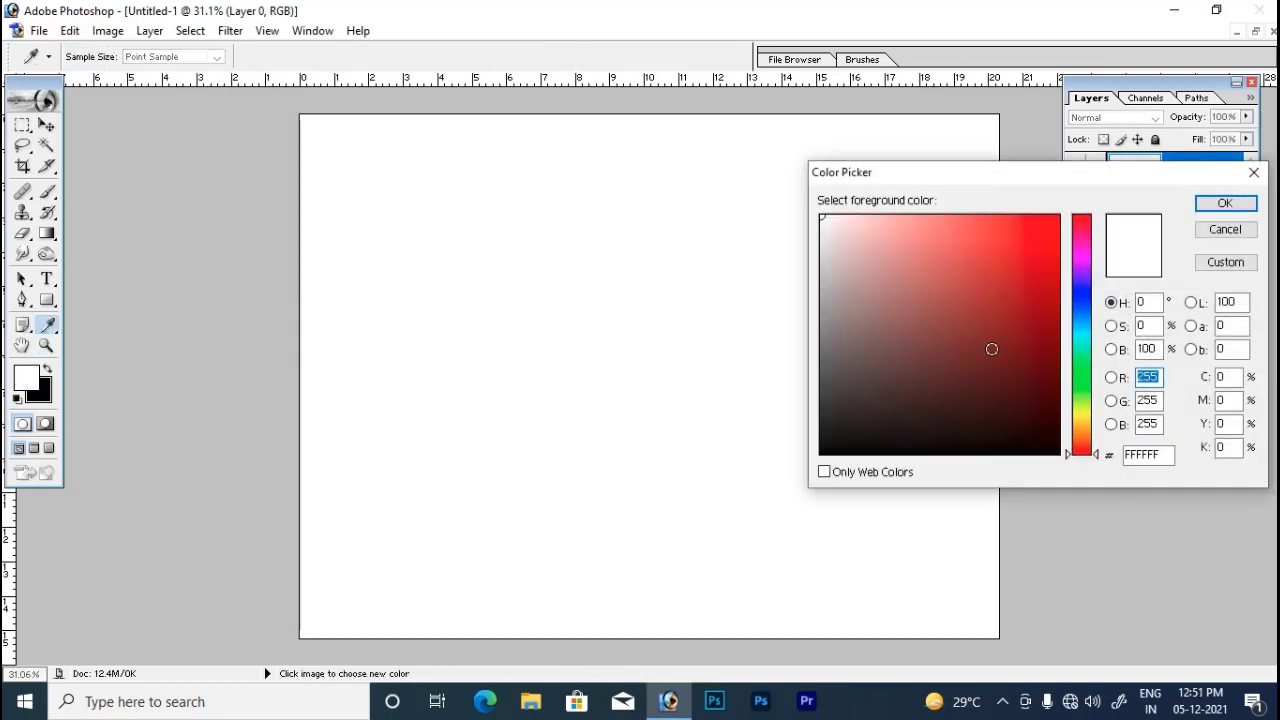
pyautogui.moveTo(1085, 390); pyautogui.dragTo(1088, 322)
pyautogui.moveTo(1050, 246); pyautogui.dragTo(1071, 223)
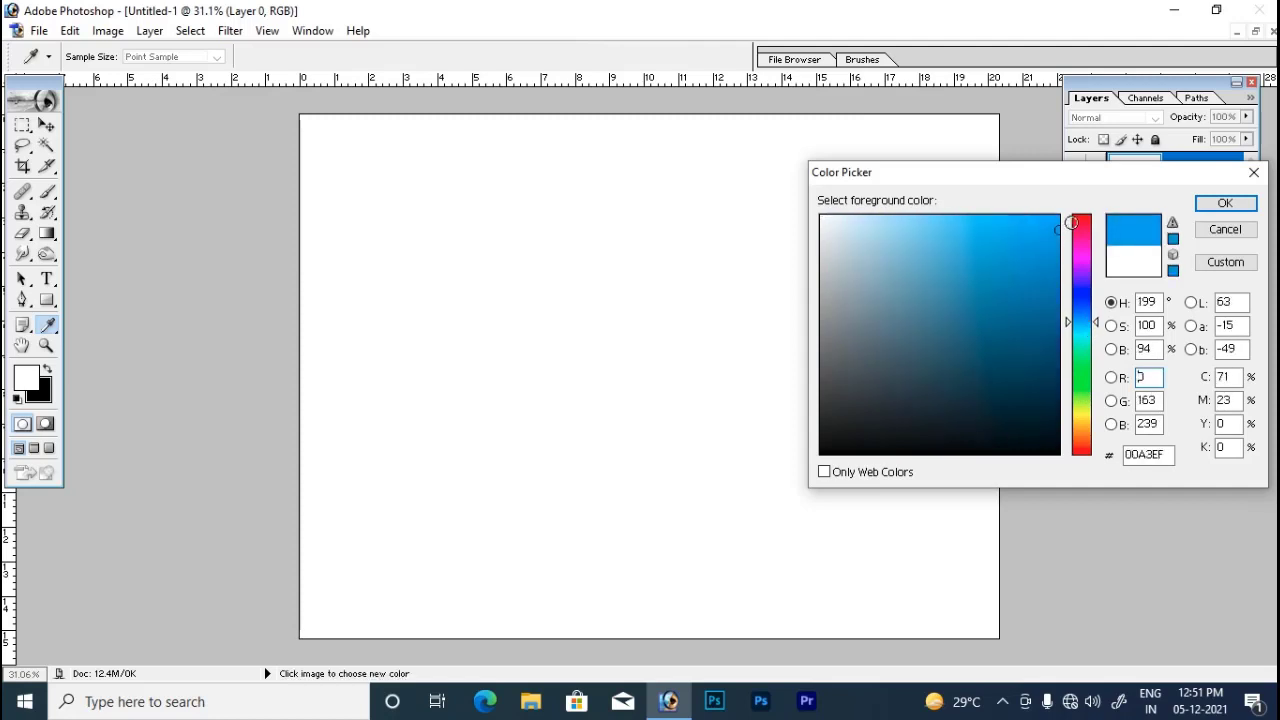
pyautogui.click(1211, 209)
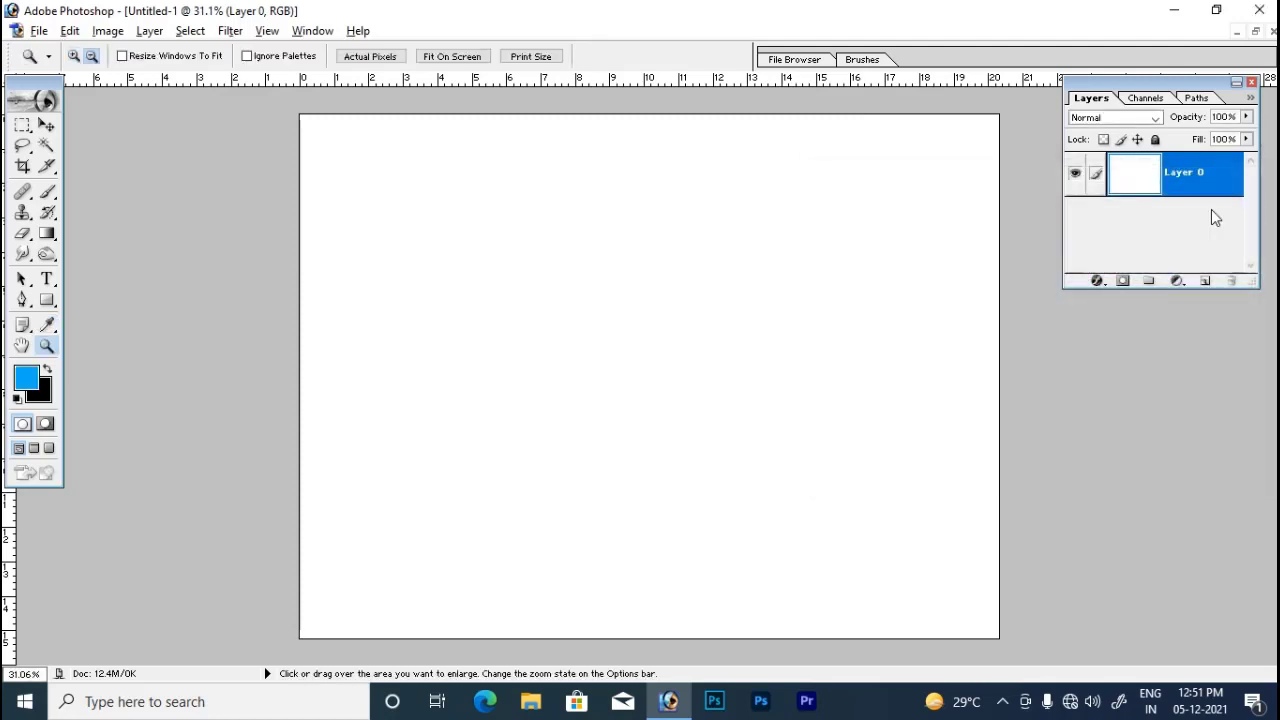
pyautogui.hotkey('alt', 'BackSpace')
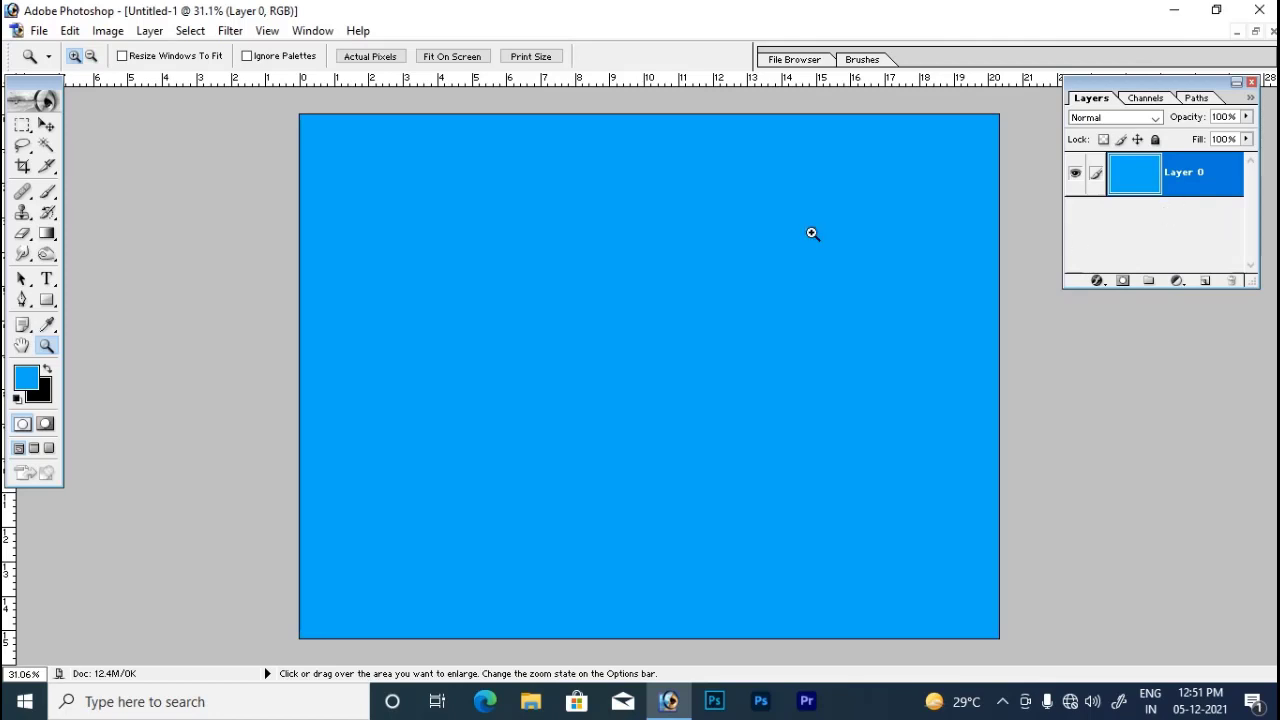
# Add the white text "Reflection" in Arial Regular 36 pt to the upper-left area of the blue canvas.
pyautogui.click(47, 279)
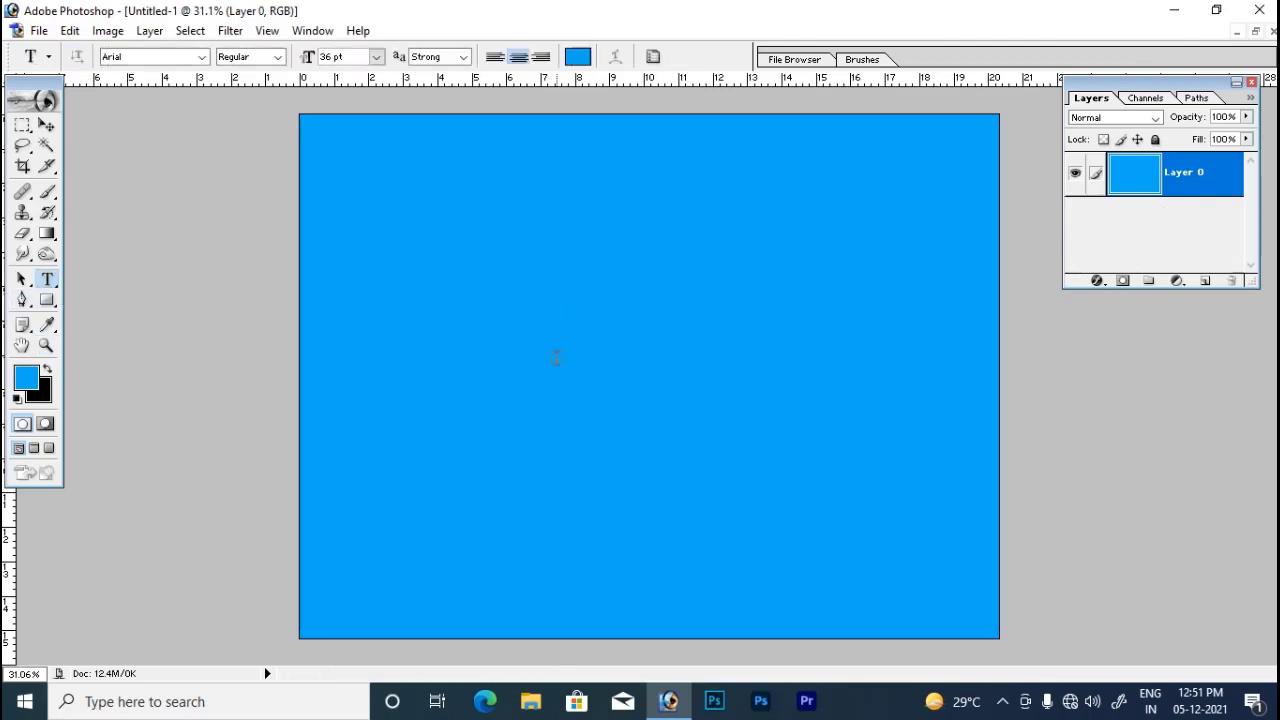
pyautogui.click(467, 298)
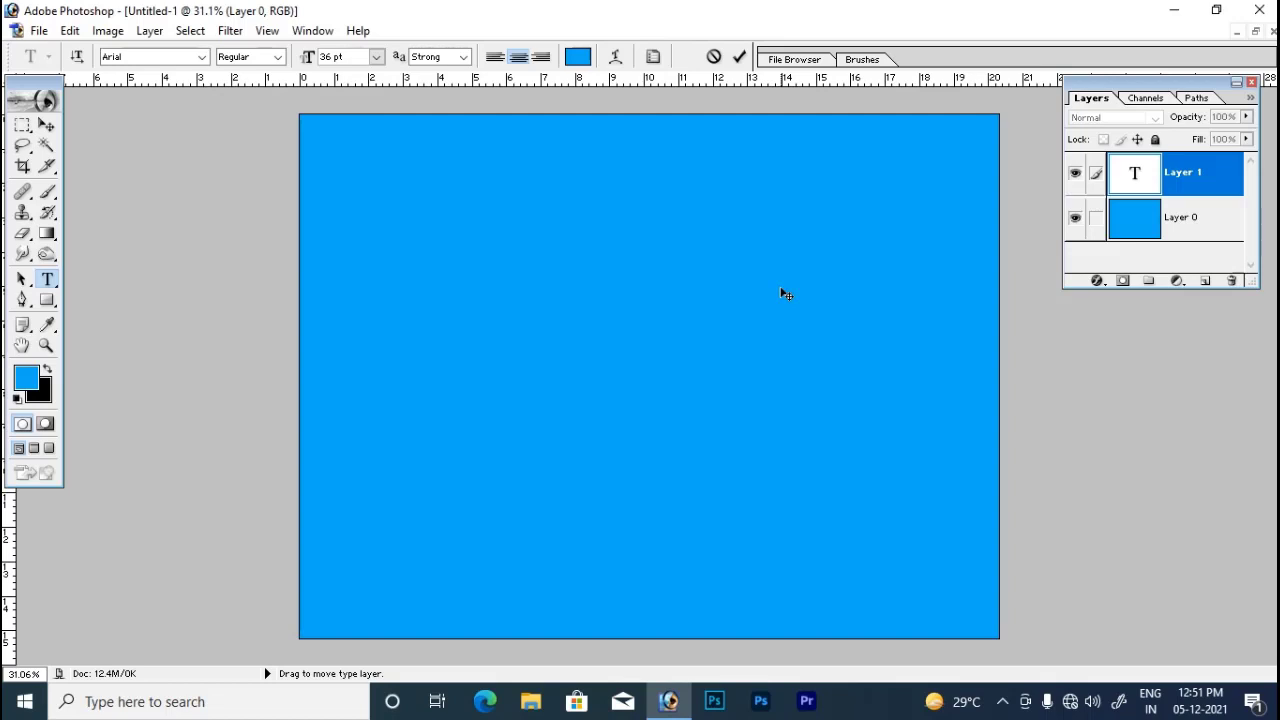
pyautogui.click(30, 378)
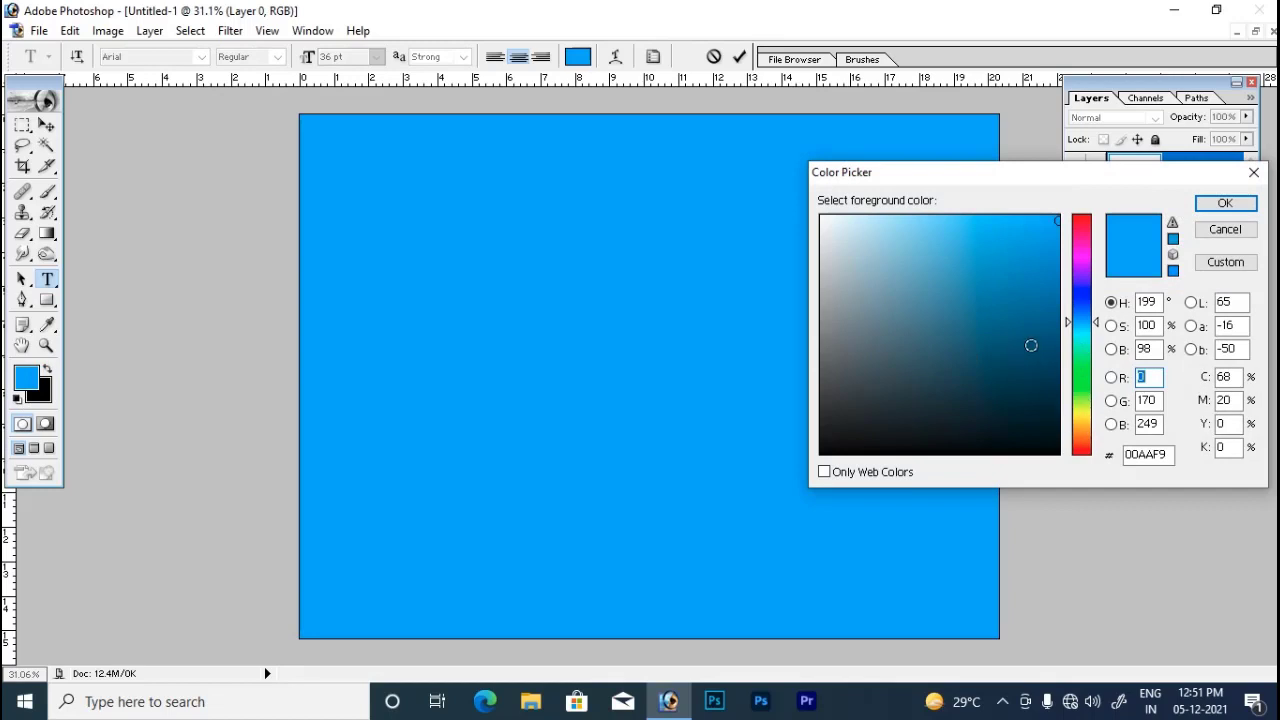
pyautogui.click(927, 277)
pyautogui.moveTo(755, 185); pyautogui.dragTo(761, 166)
pyautogui.click(1225, 204)
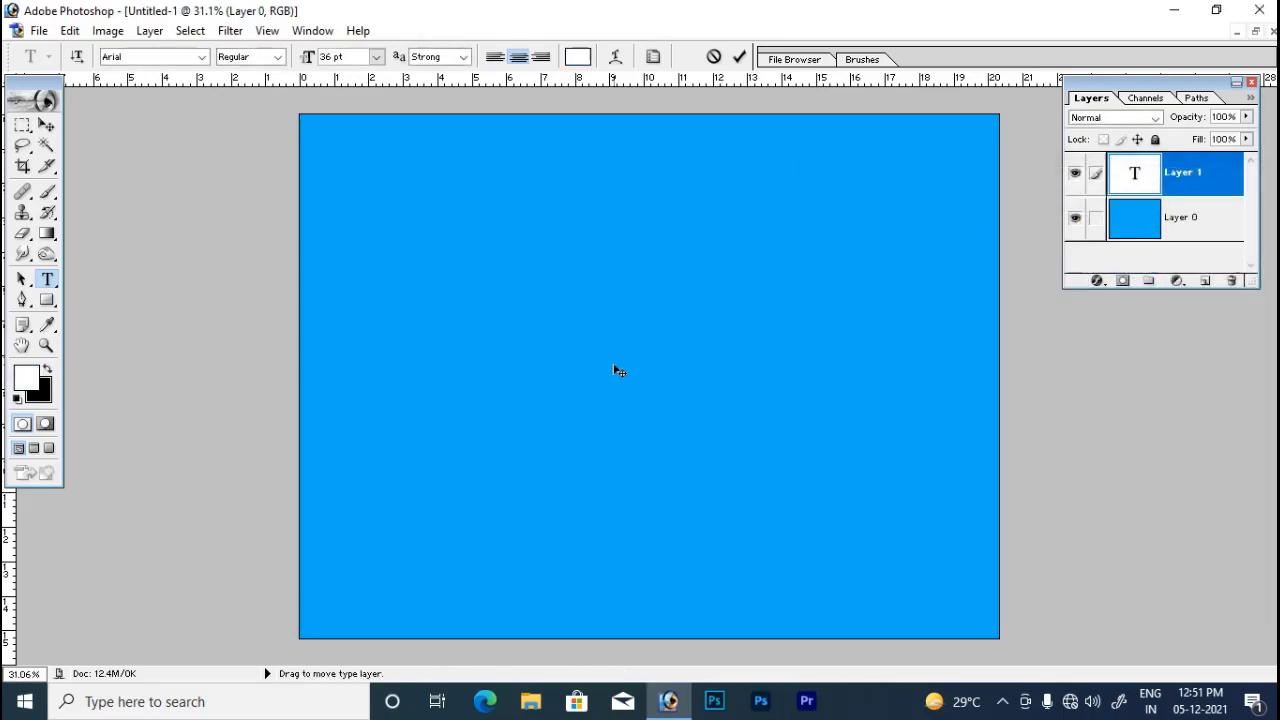
pyautogui.write('Refl')
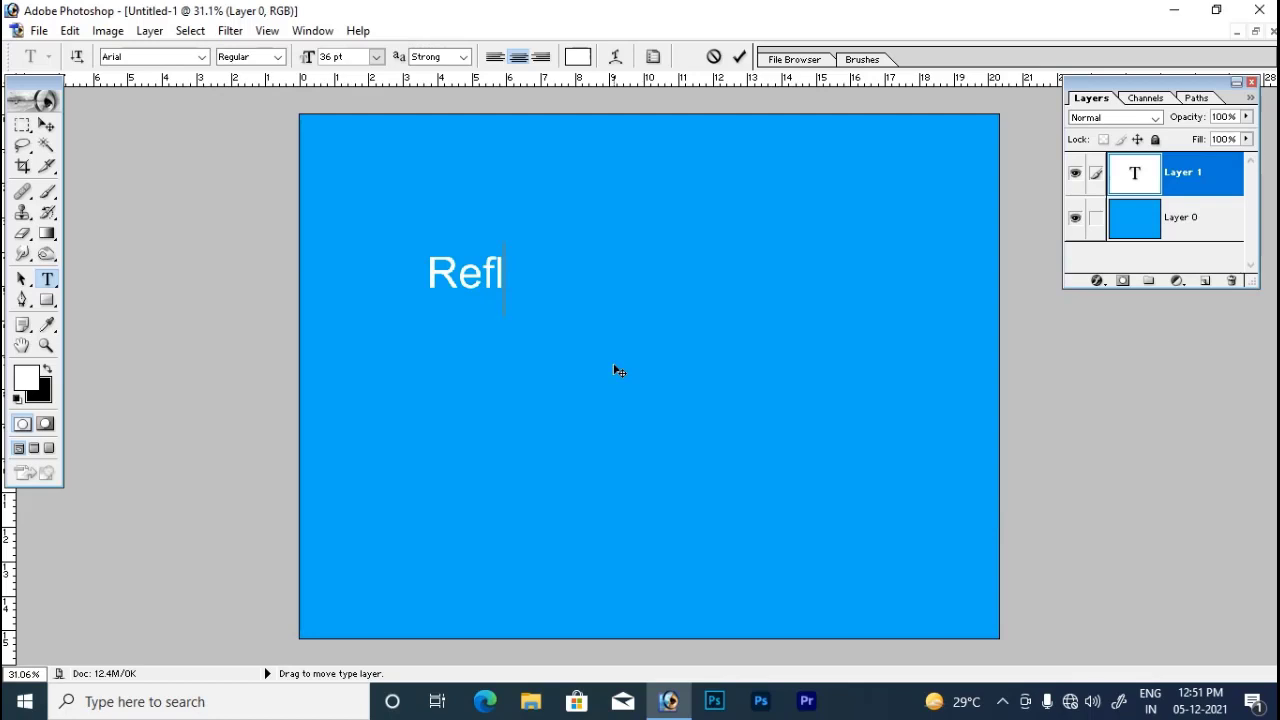
pyautogui.write('e')
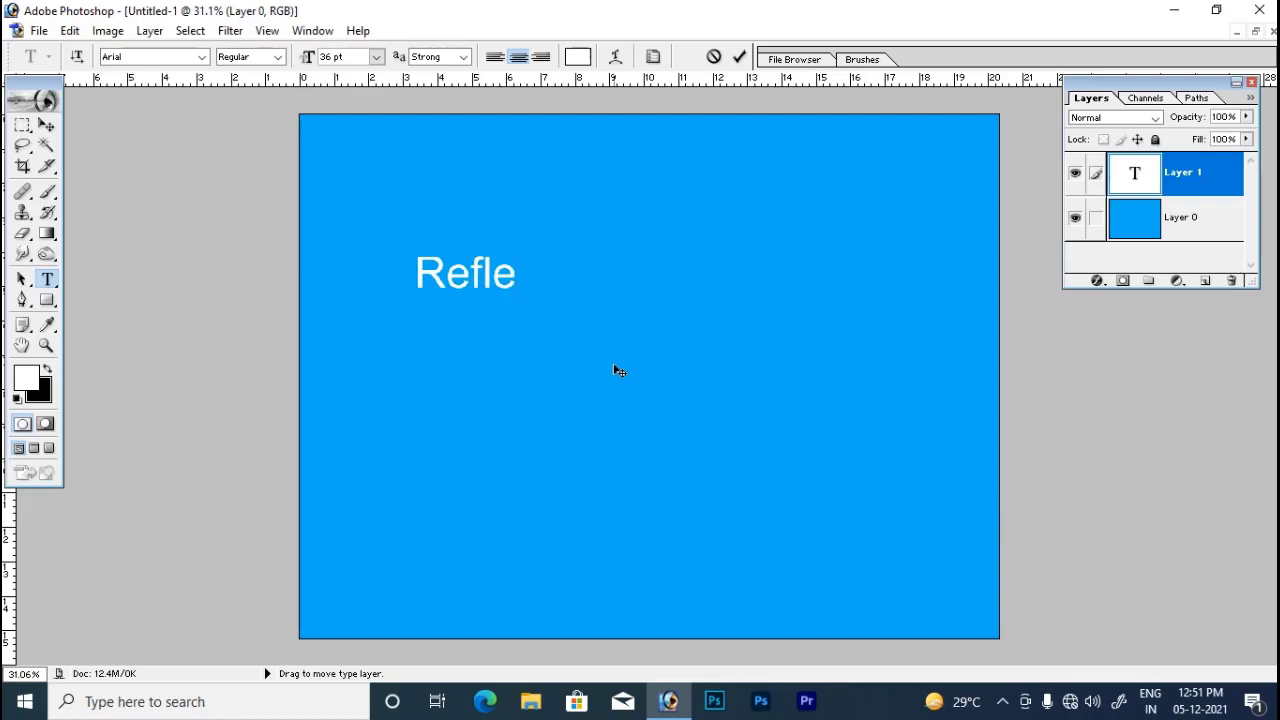
pyautogui.write('ction')
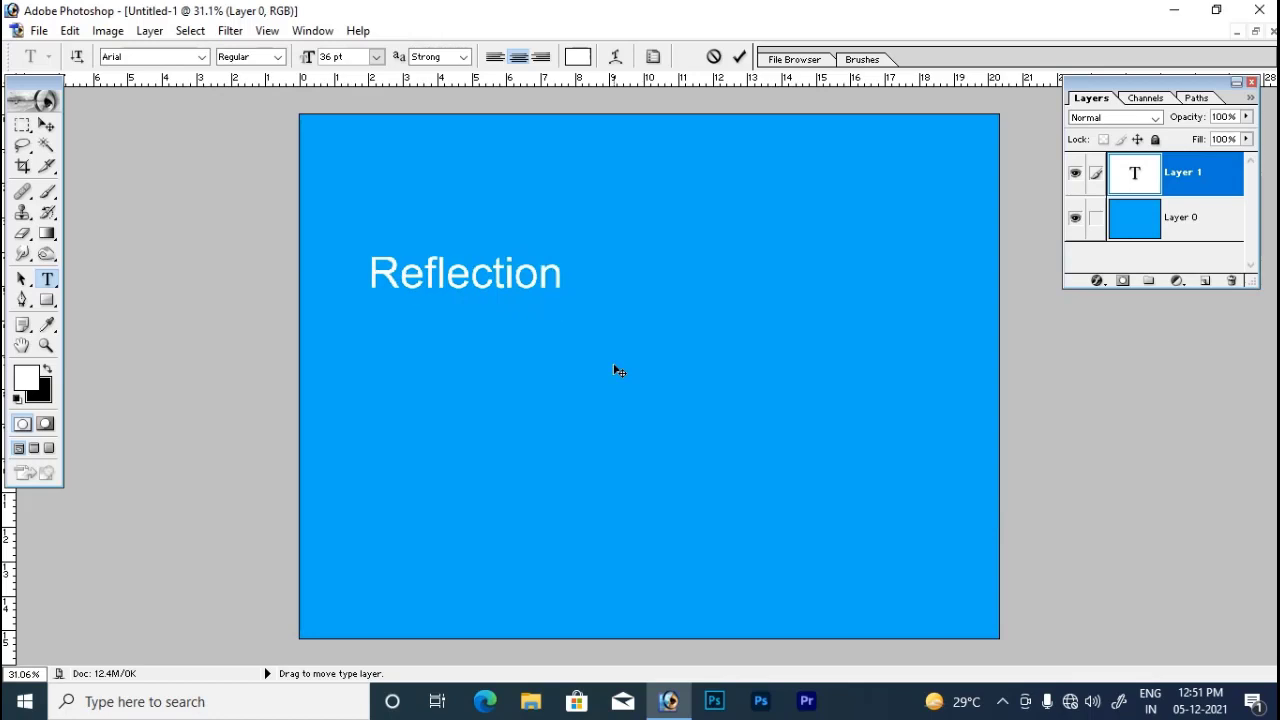
pyautogui.hotkey('ctrl', 'Return')
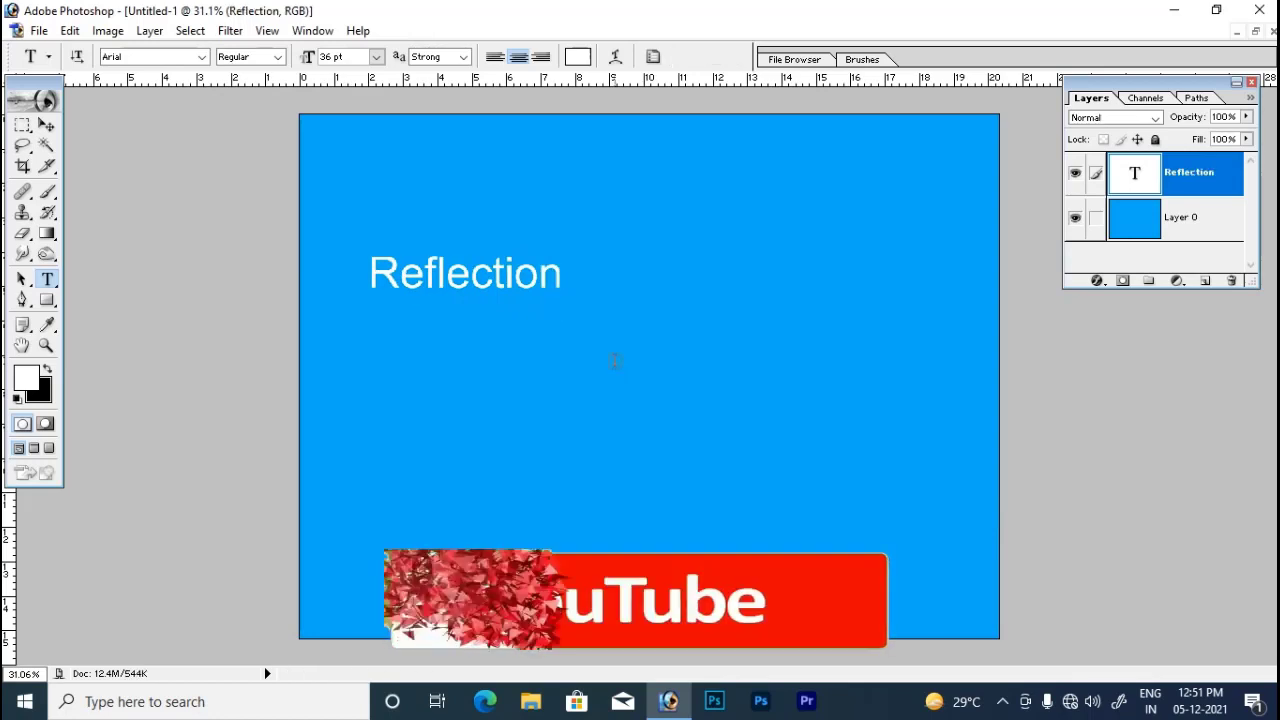
# Move the Reflection text toward the canvas centre, enlarge it to about 300% and stretch it slightly taller.
pyautogui.press('v')
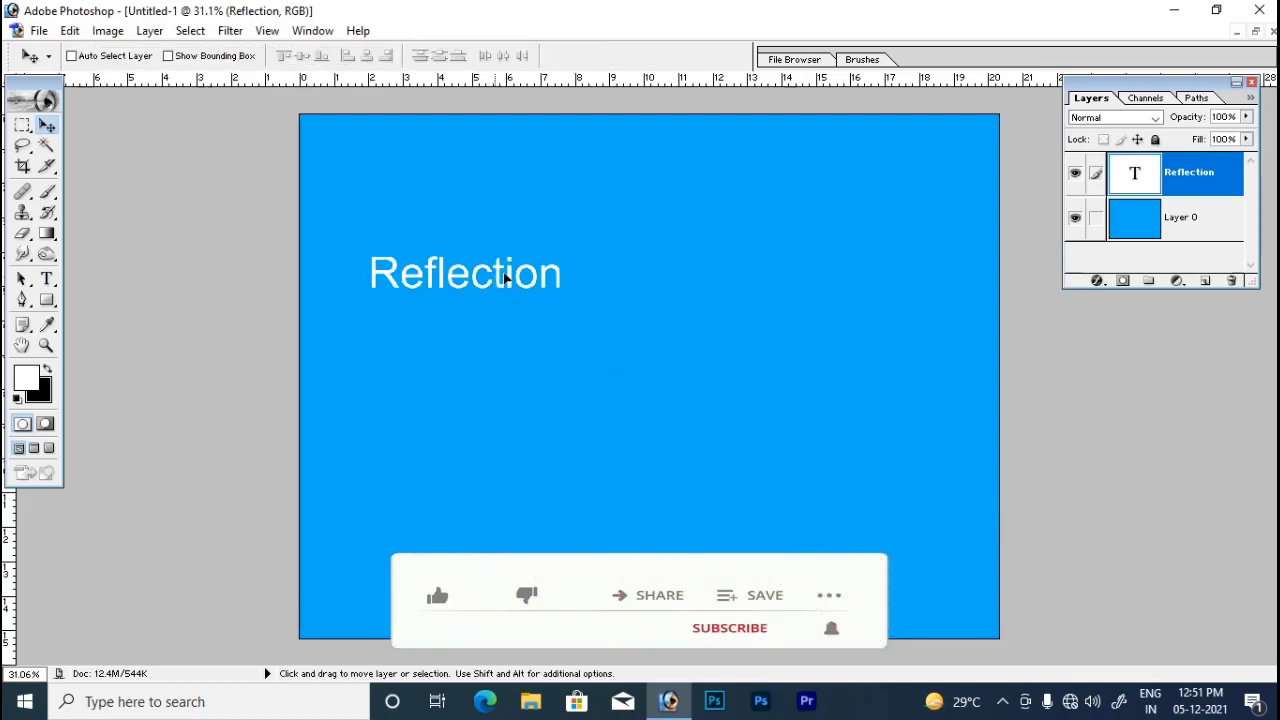
pyautogui.moveTo(488, 280); pyautogui.dragTo(598, 328)
pyautogui.hotkey('ctrl', 't')
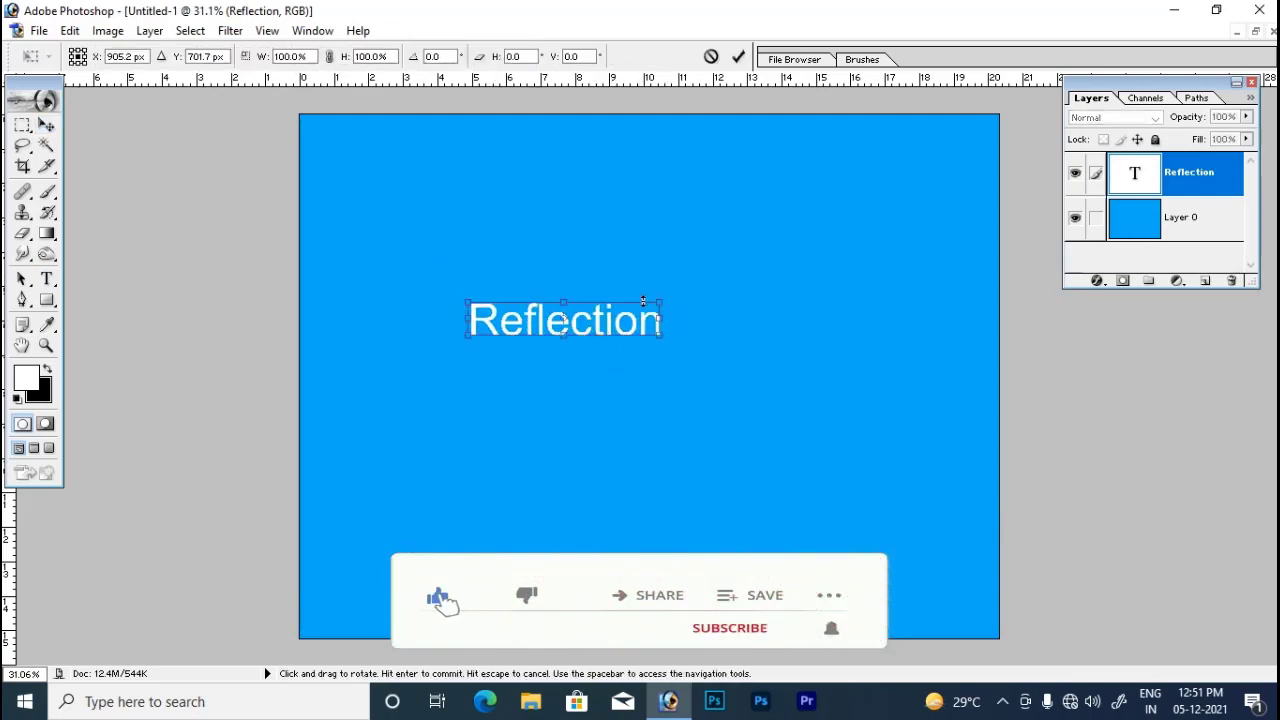
pyautogui.moveTo(660, 299); pyautogui.dragTo(905, 262)
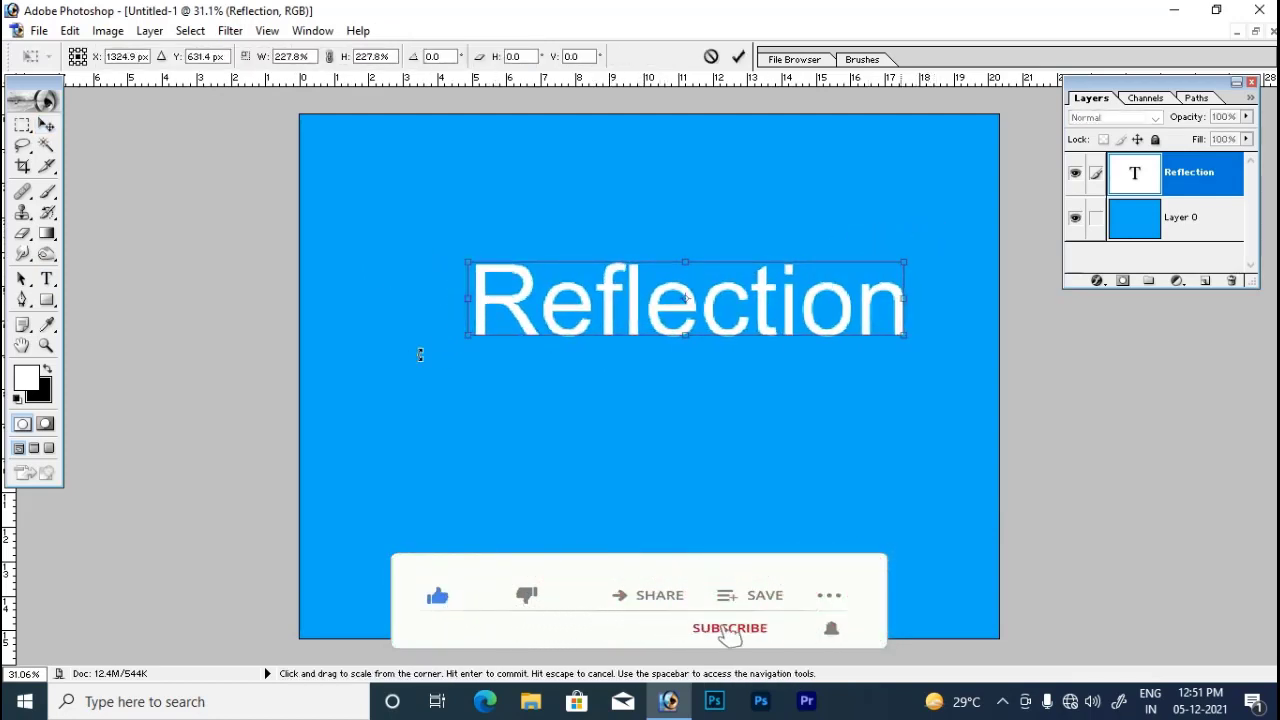
pyautogui.moveTo(465, 340); pyautogui.dragTo(380, 383)
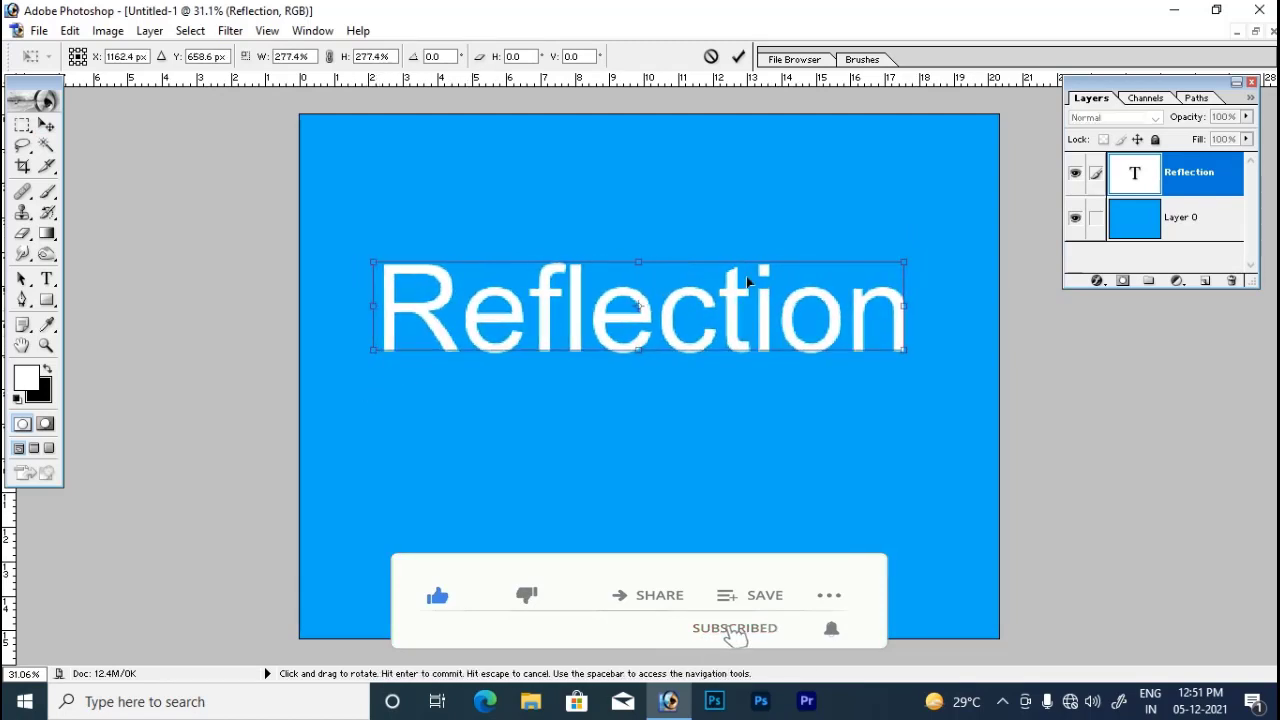
pyautogui.moveTo(891, 267); pyautogui.dragTo(946, 255)
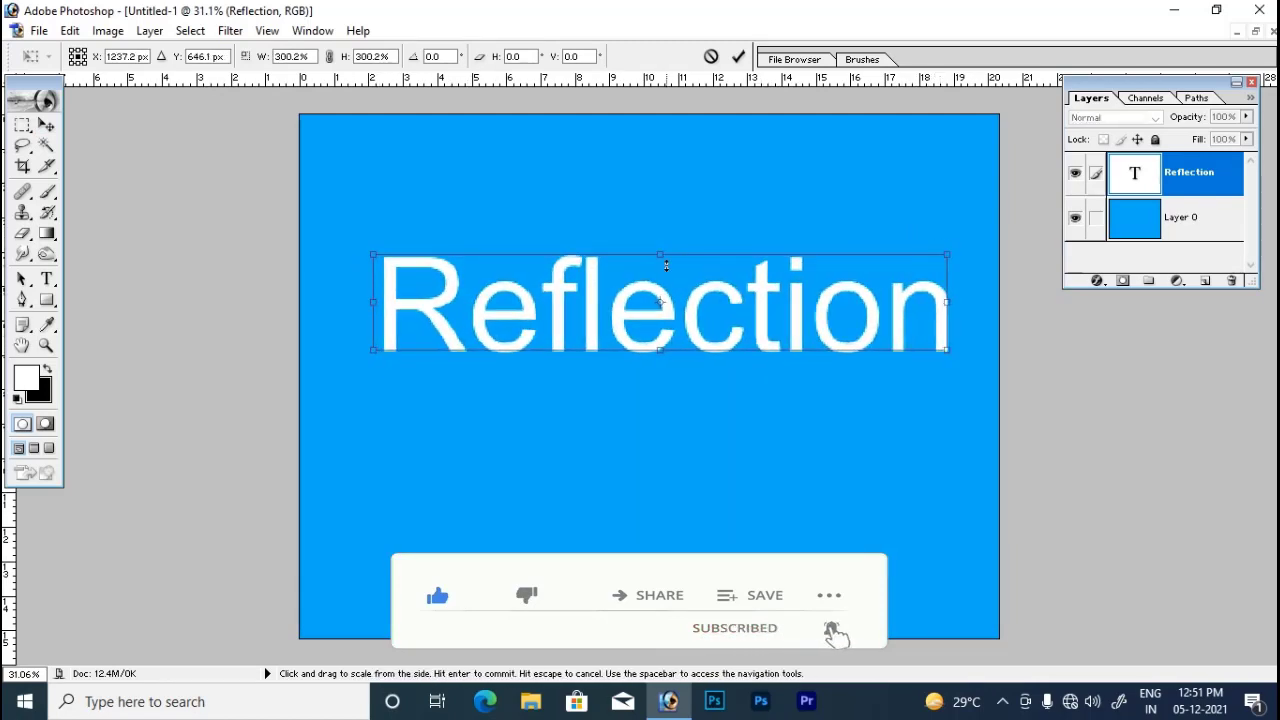
pyautogui.moveTo(673, 243); pyautogui.dragTo(673, 234)
pyautogui.press('Return')
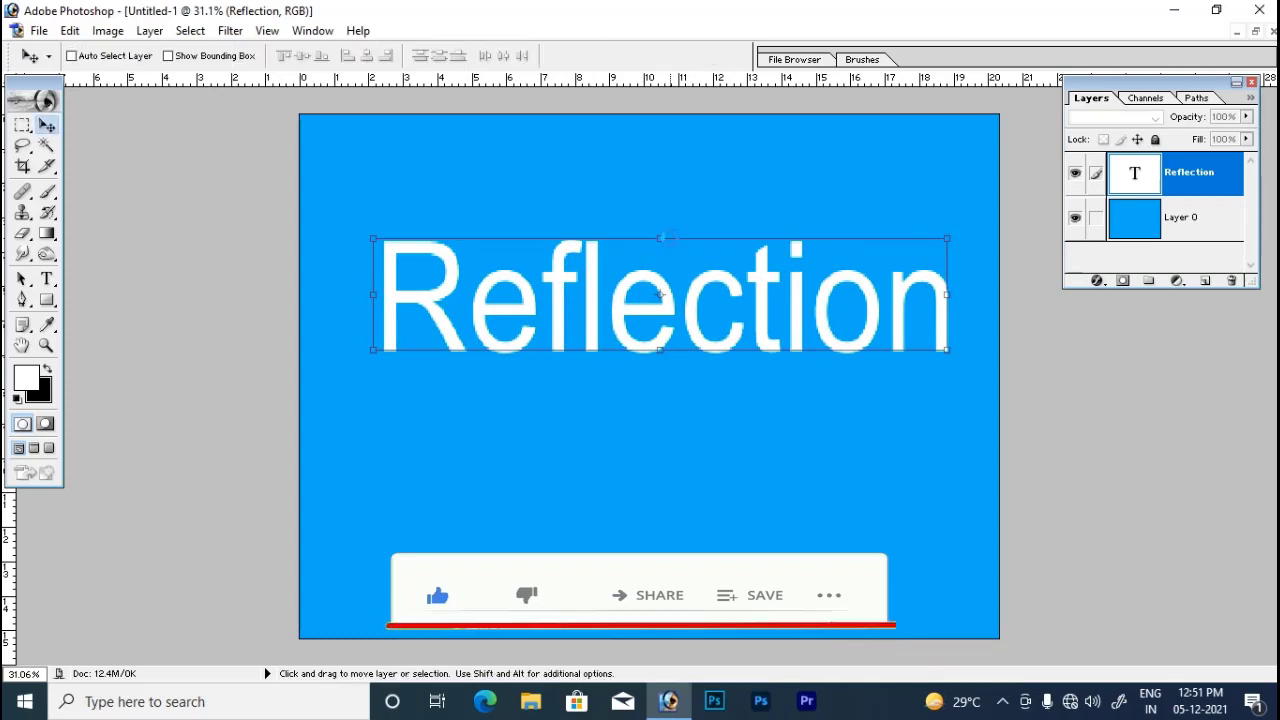
# Rasterize the Reflection text layer, undoing and redoing the conversion to compare both states.
pyautogui.rightClick(1194, 176)
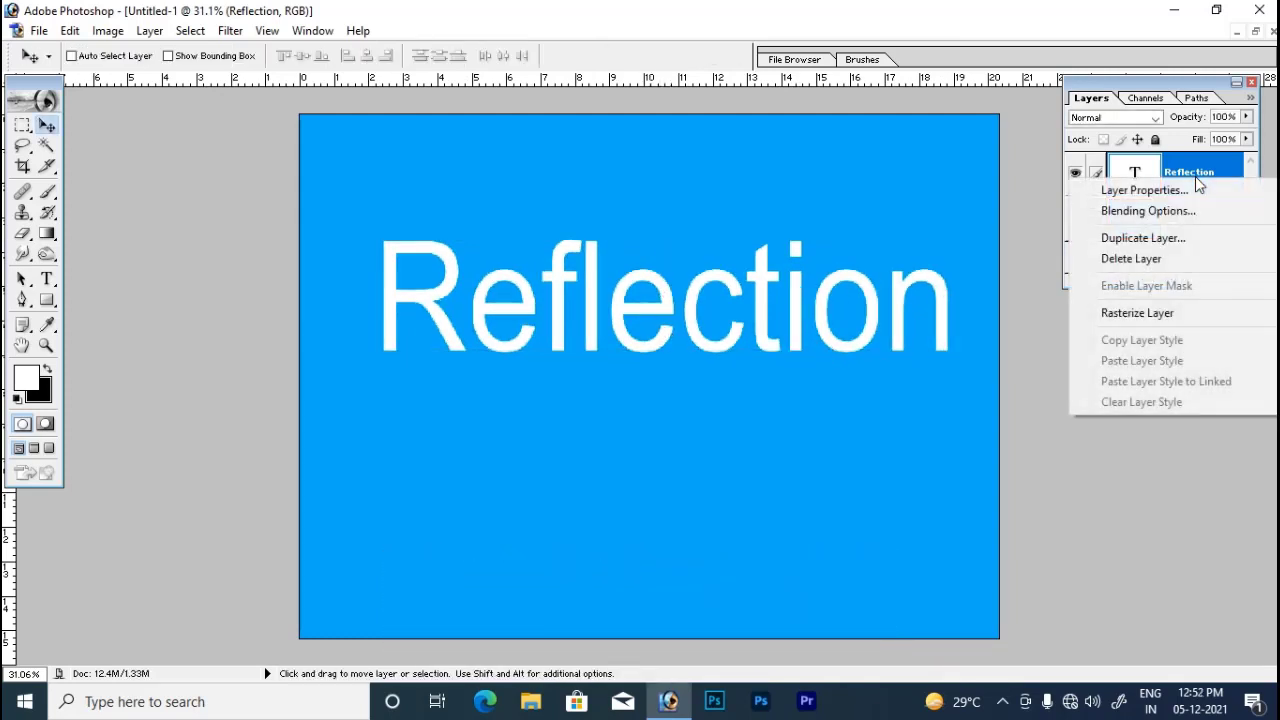
pyautogui.click(1213, 312)
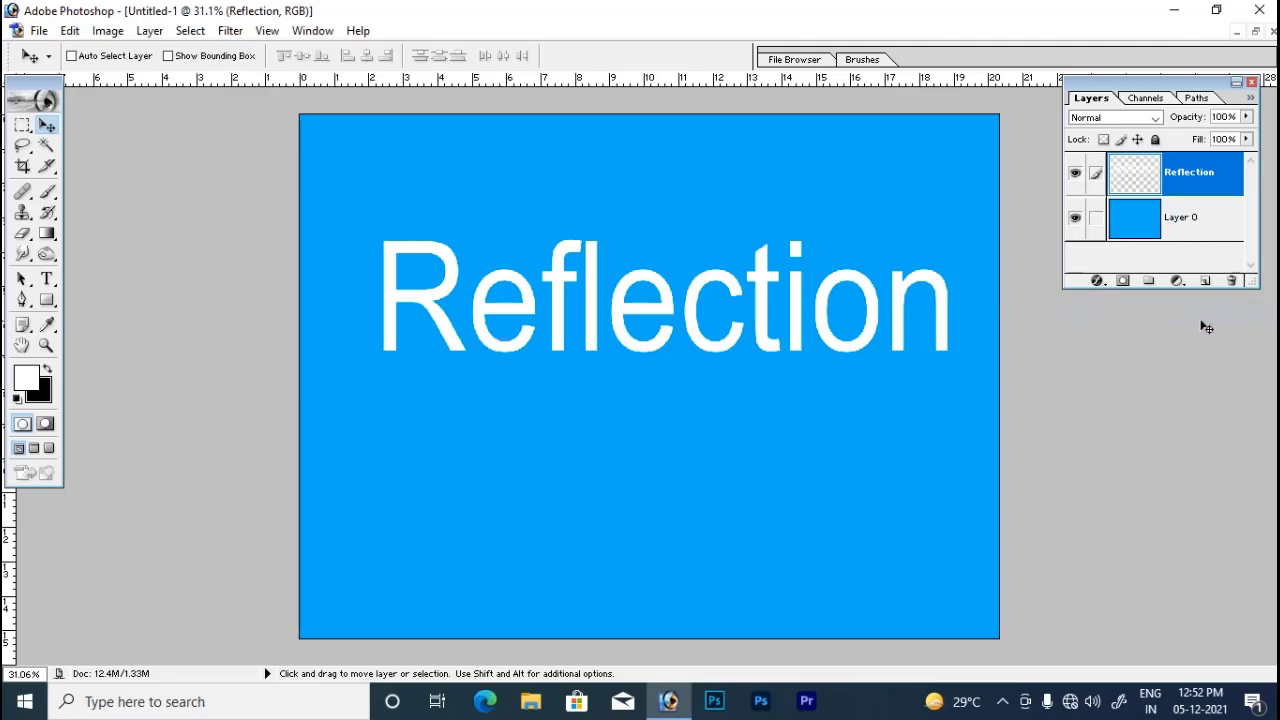
pyautogui.hotkey('ctrl', 'z')
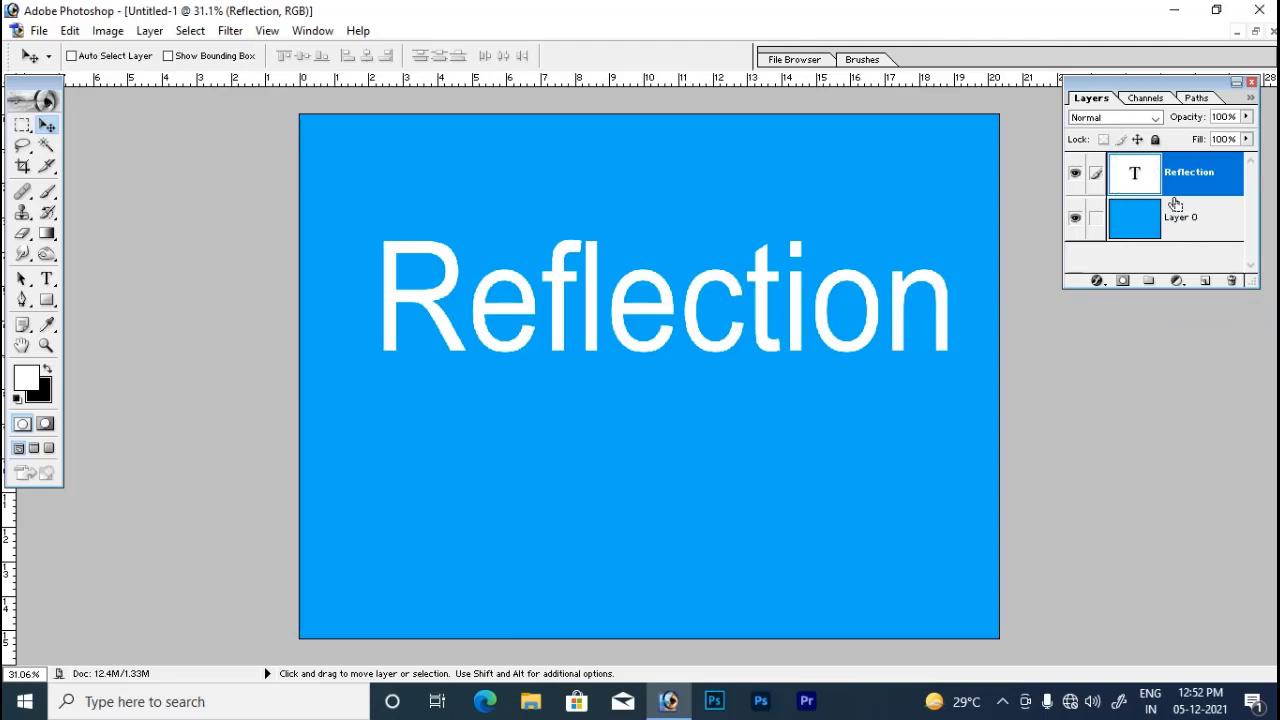
pyautogui.hotkey('ctrl', 'z')
pyautogui.hotkey('ctrl', 'z')
pyautogui.hotkey('ctrl', 'z')
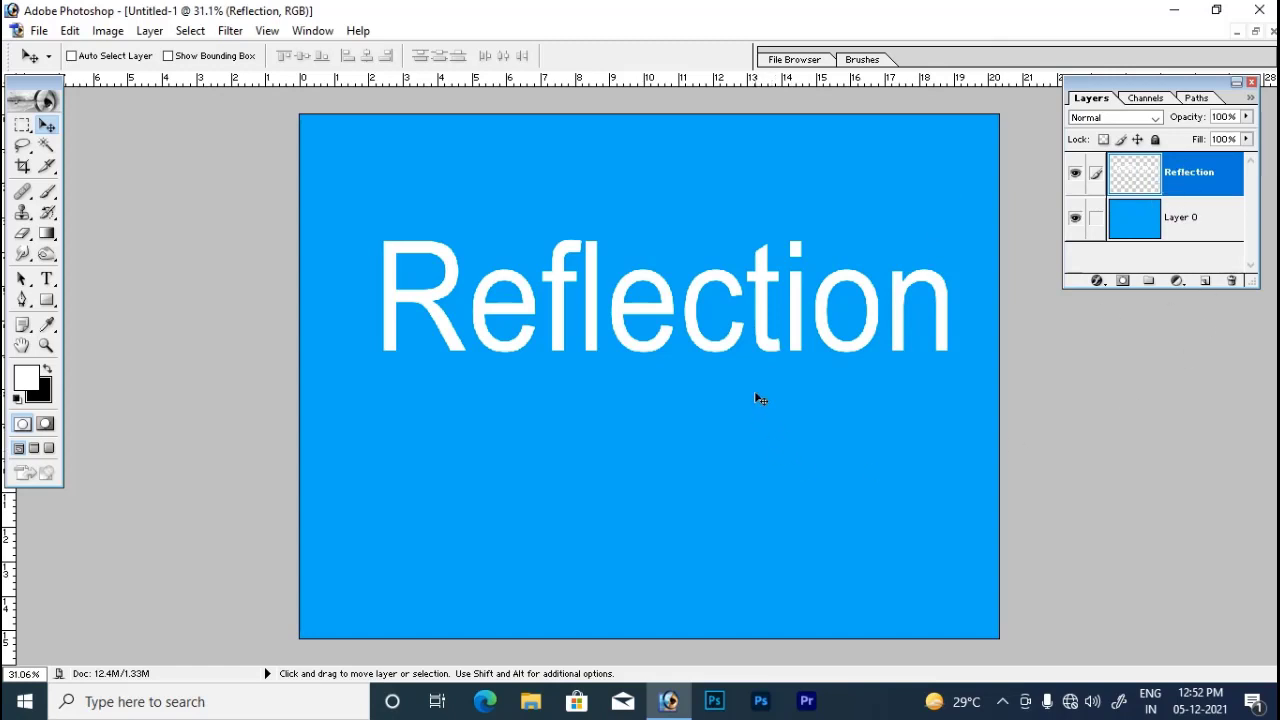
# Duplicate the Reflection layer, flip the copy vertically and place it directly beneath the original word.
pyautogui.hotkey('ctrl', 'j')
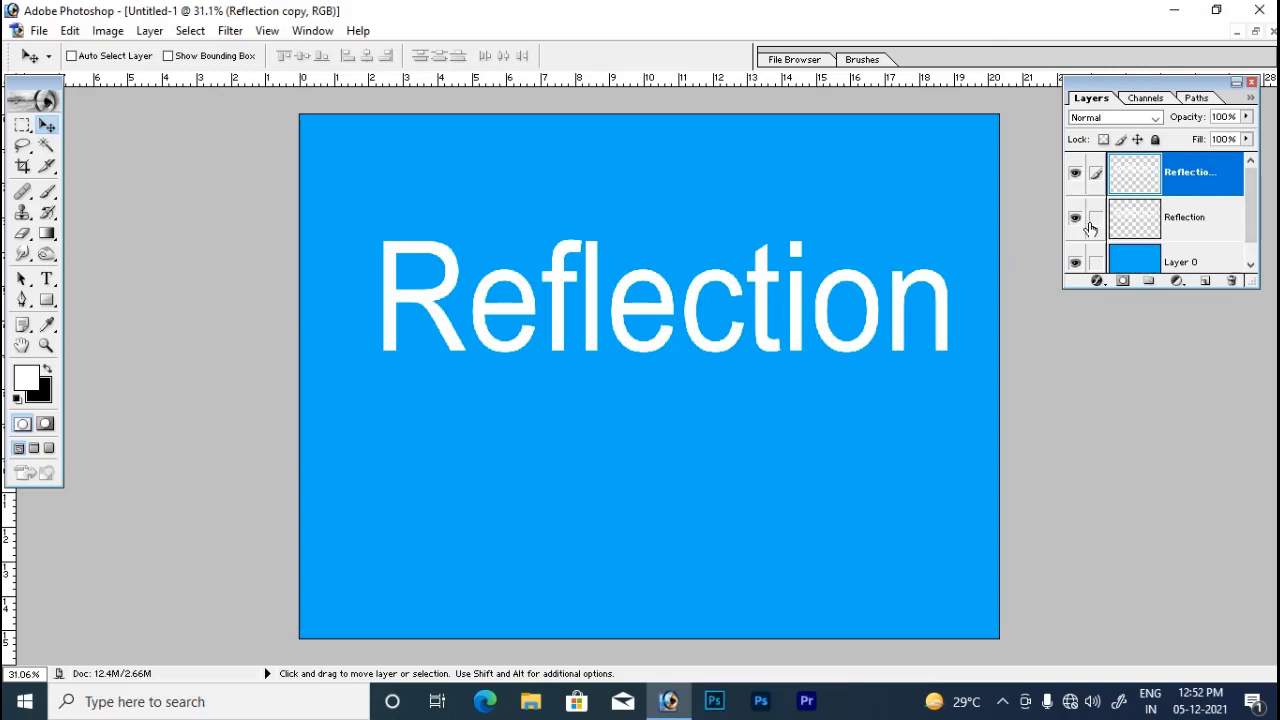
pyautogui.hotkey('ctrl', 't')
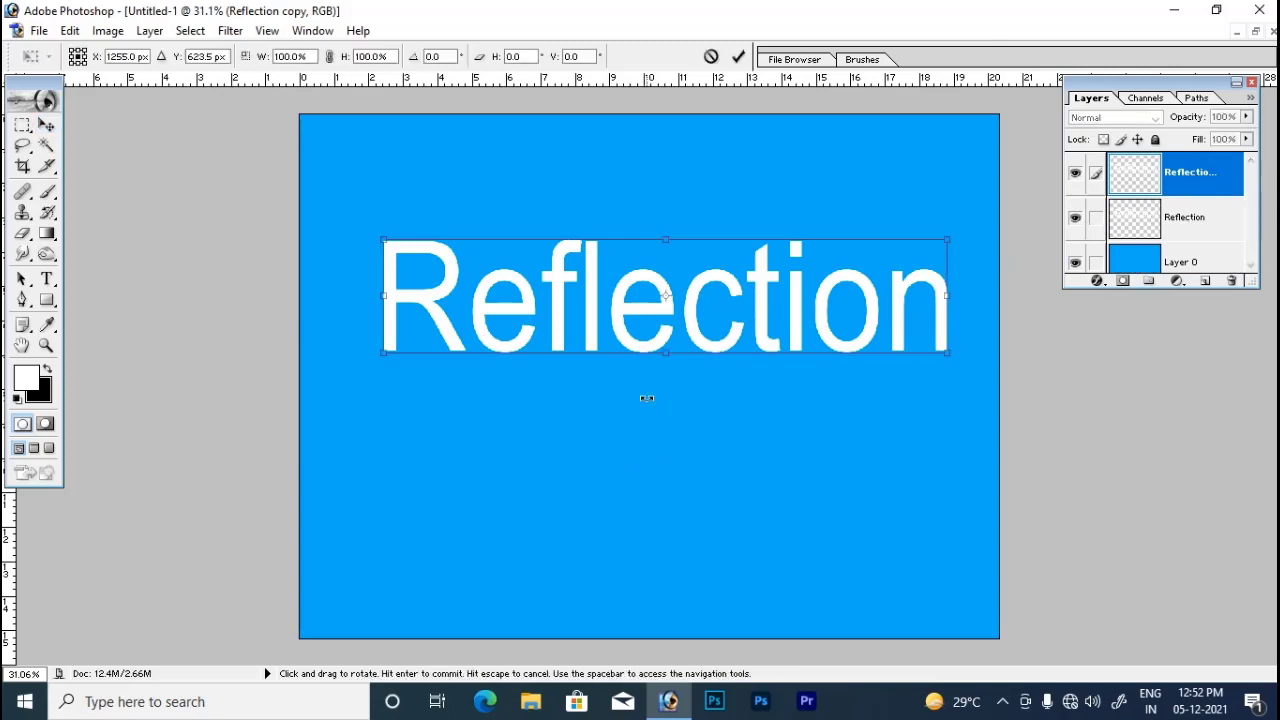
pyautogui.rightClick(709, 344)
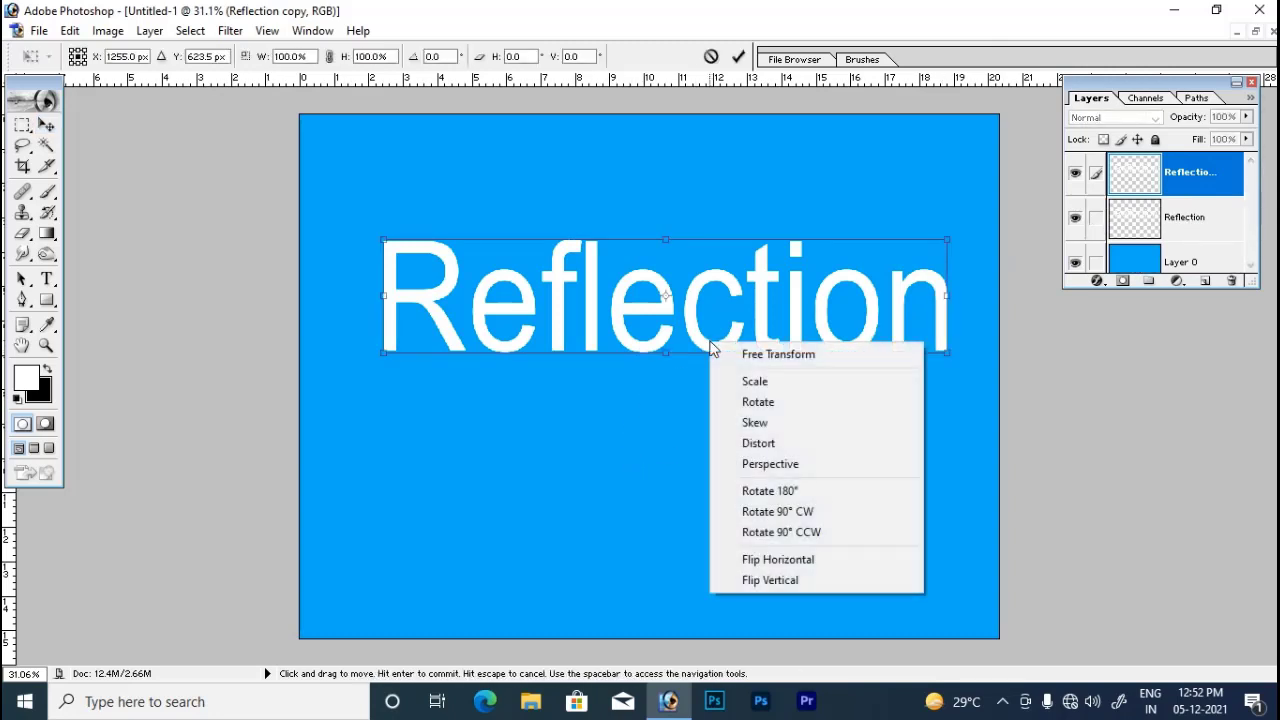
pyautogui.click(760, 580)
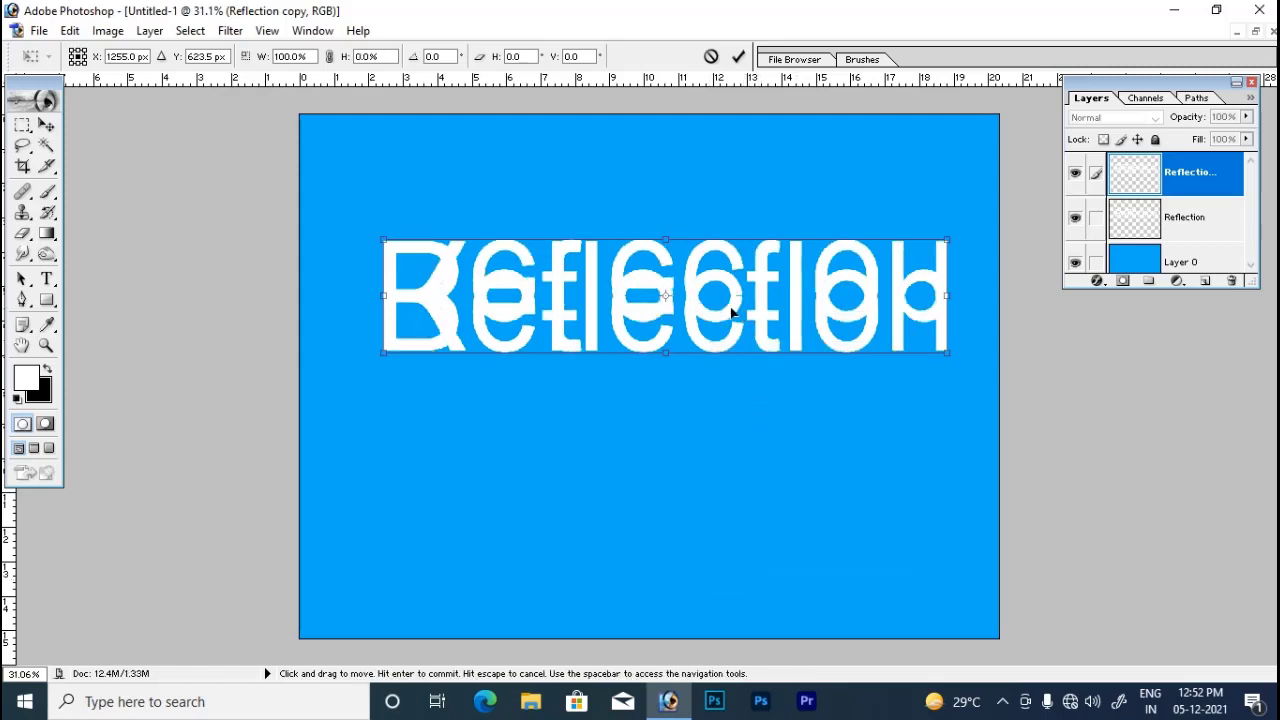
pyautogui.moveTo(731, 277); pyautogui.dragTo(731, 424)
pyautogui.press('Return')
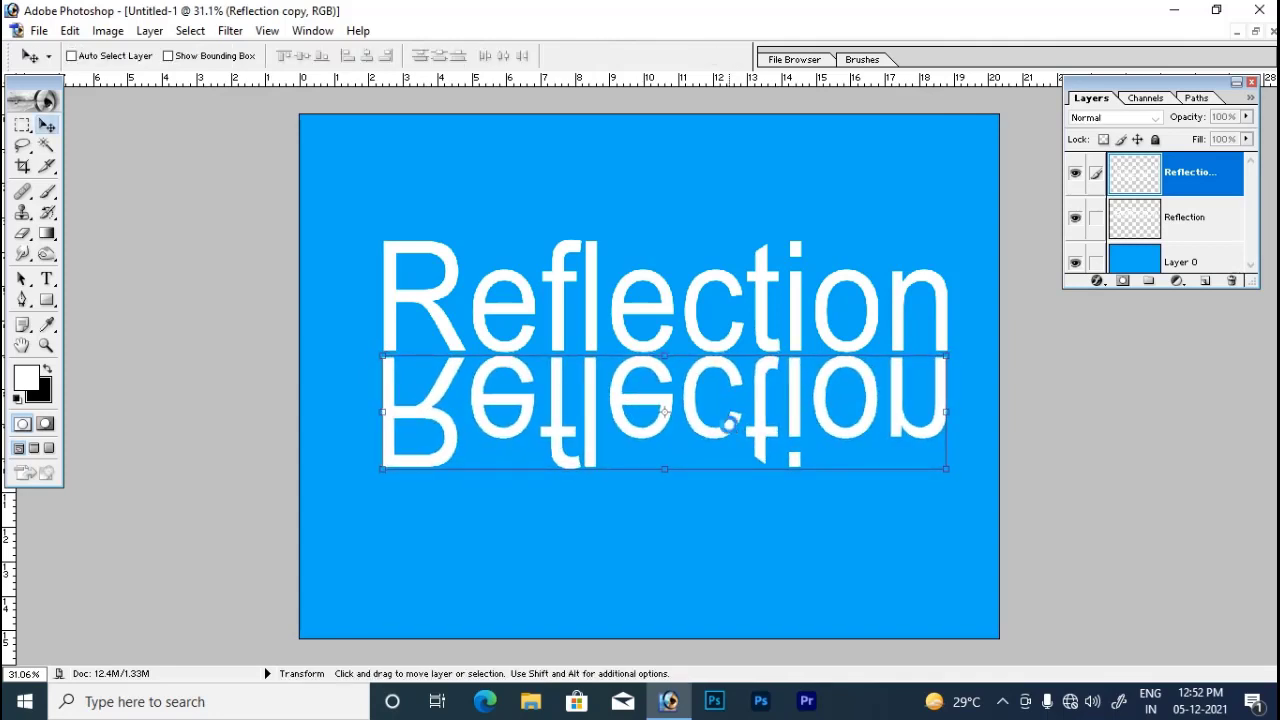
pyautogui.rightClick(393, 340)
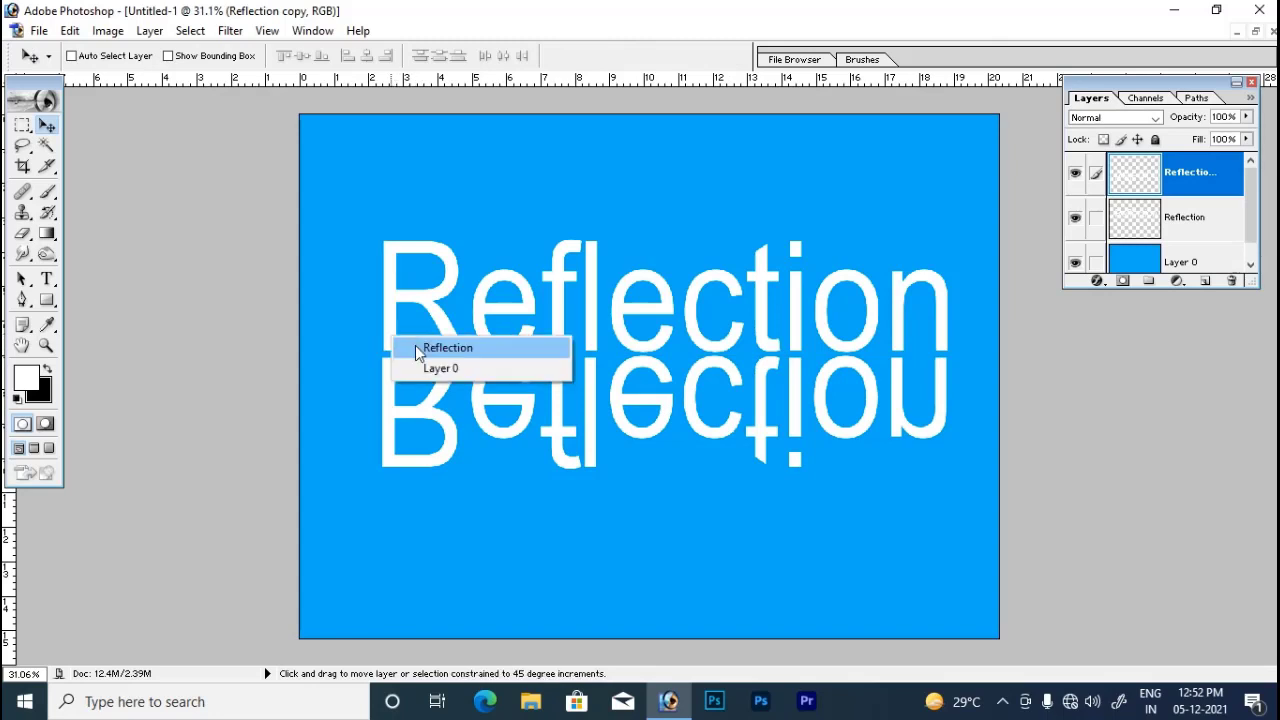
pyautogui.keyDown('shift'); pyautogui.click(440, 348); pyautogui.keyUp('shift')
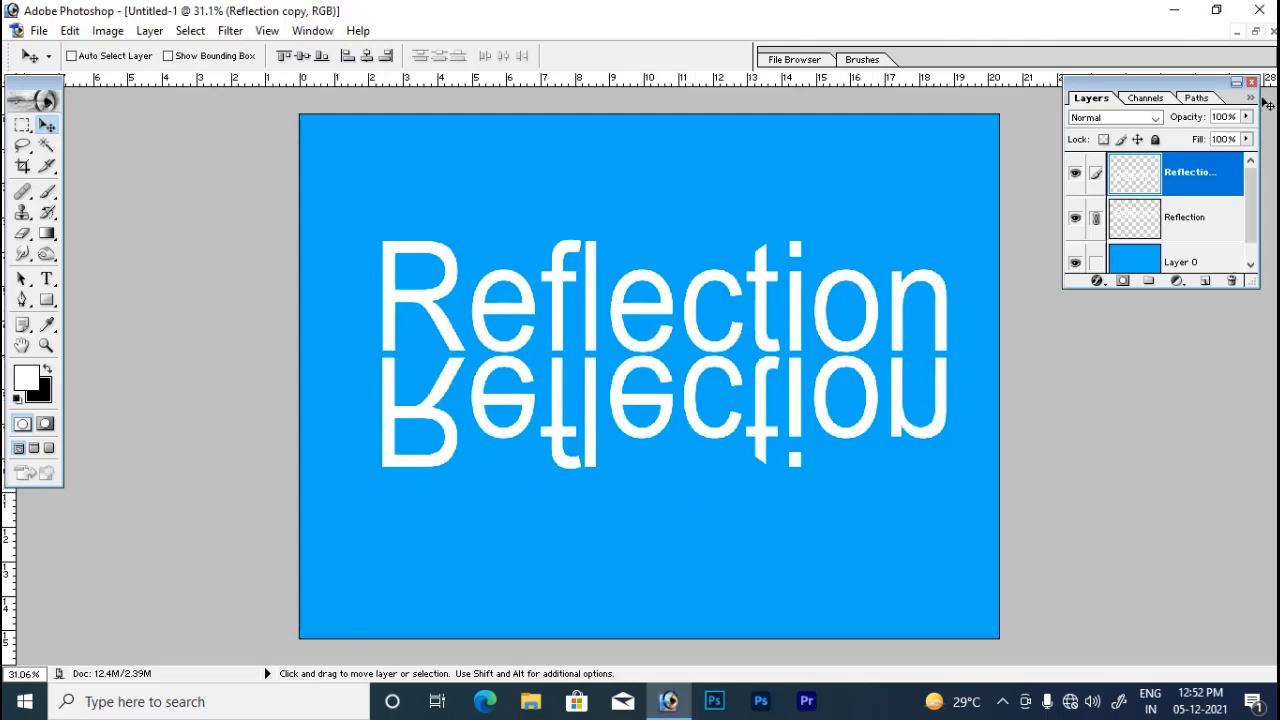
pyautogui.click(1097, 217)
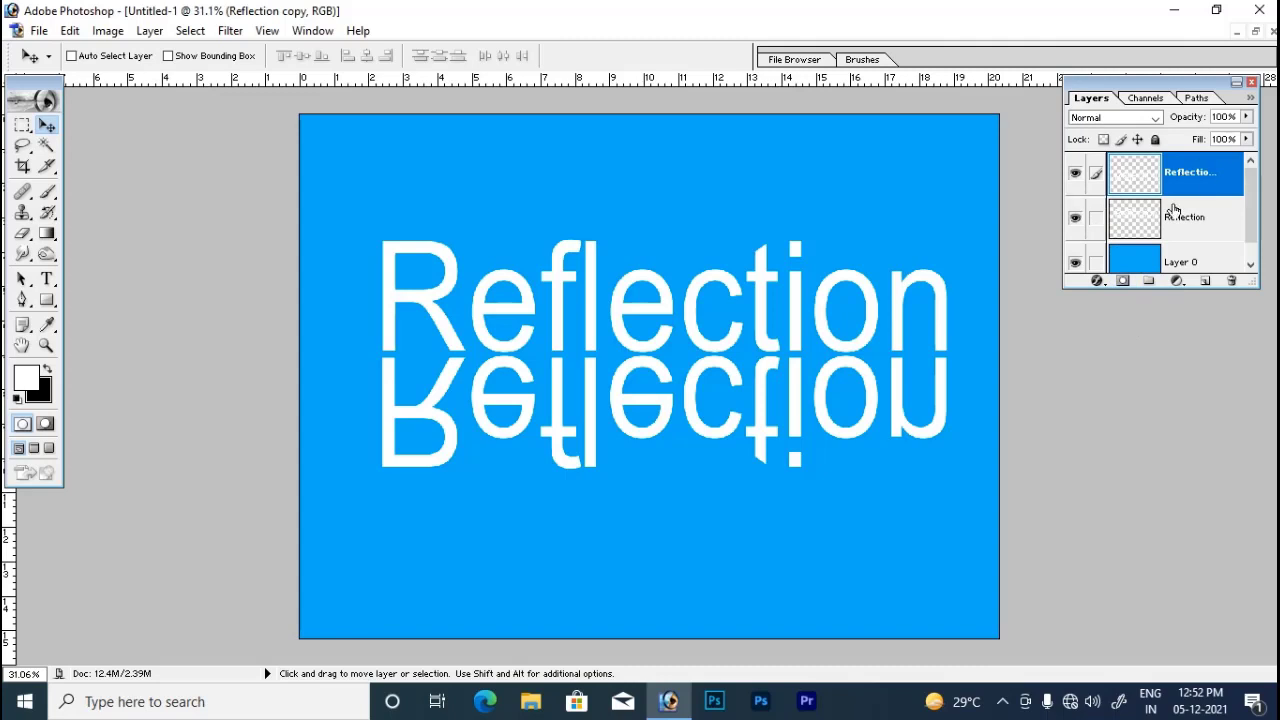
# Add a layer mask to the flipped Reflection copy and set the Gradient tool to the Foreground to Transparent preset.
pyautogui.click(1123, 282)
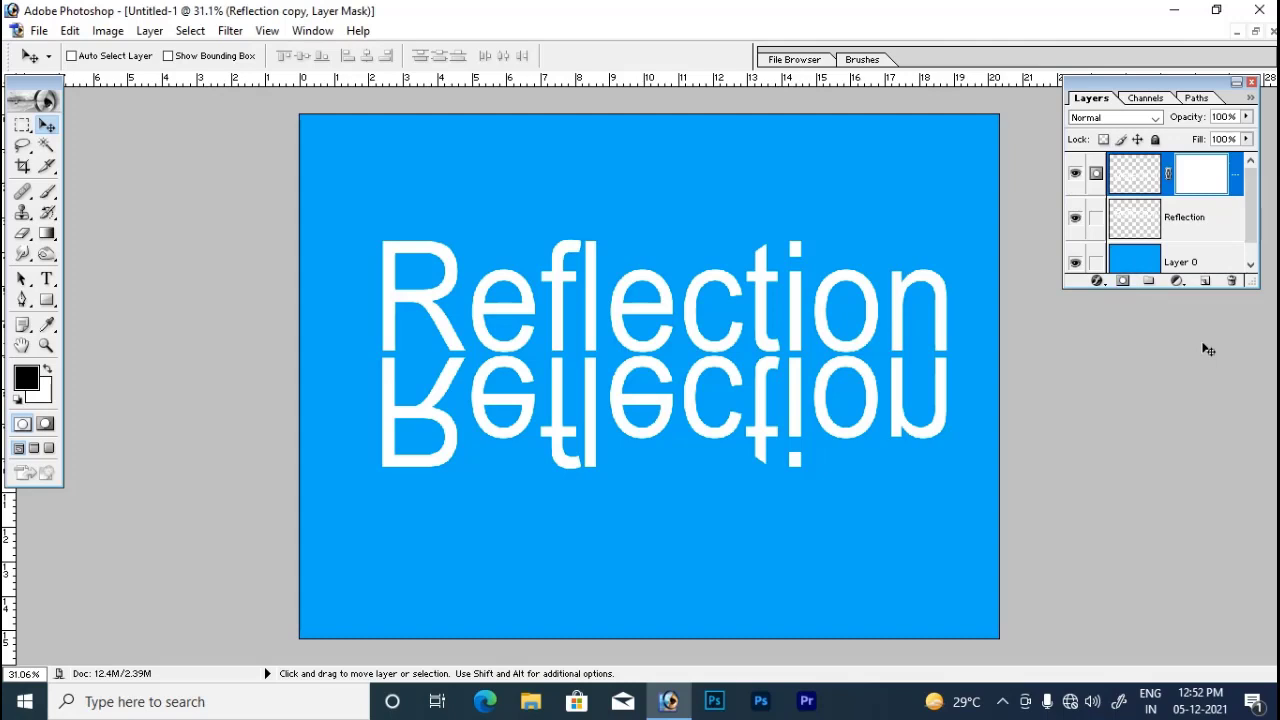
pyautogui.click(46, 234)
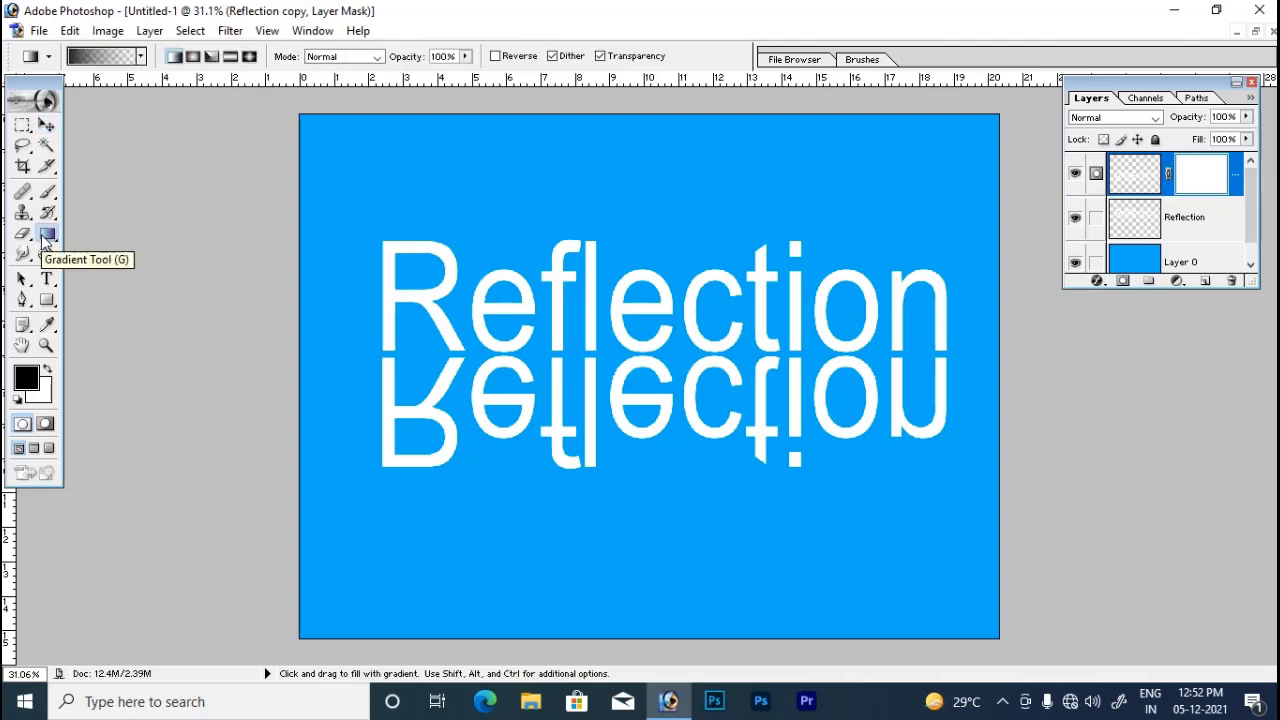
pyautogui.click(110, 57)
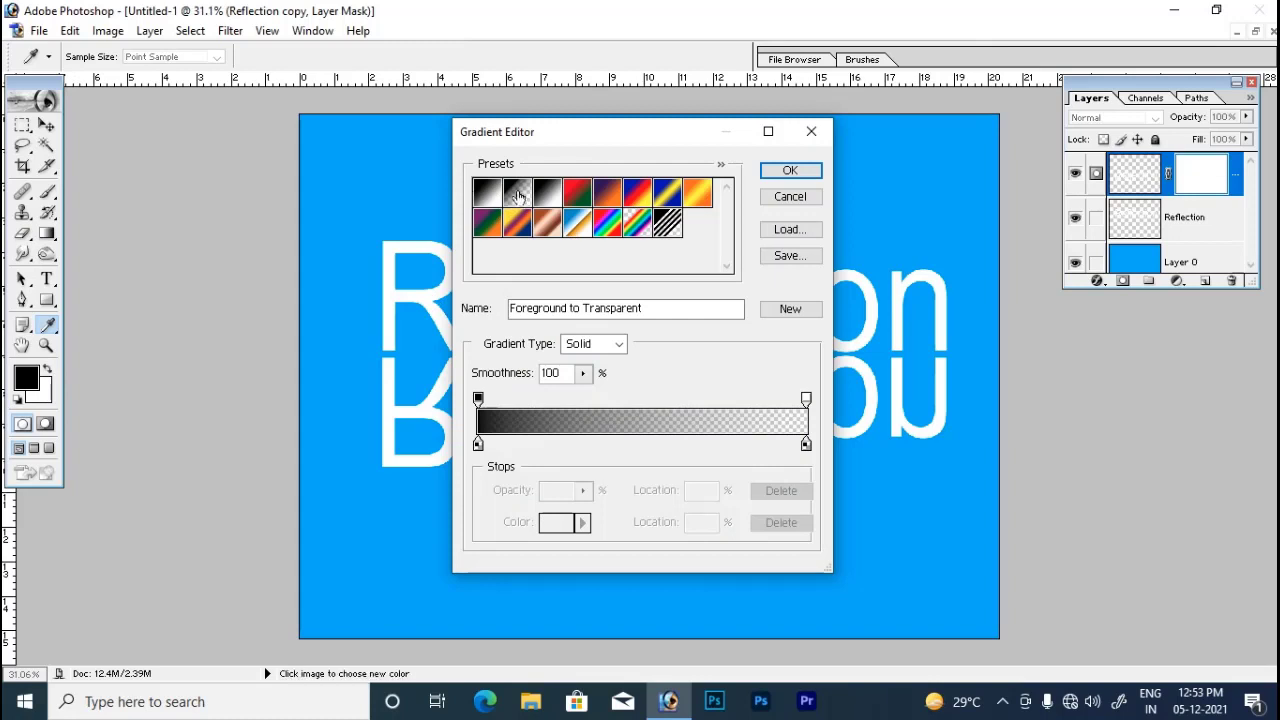
pyautogui.click(790, 171)
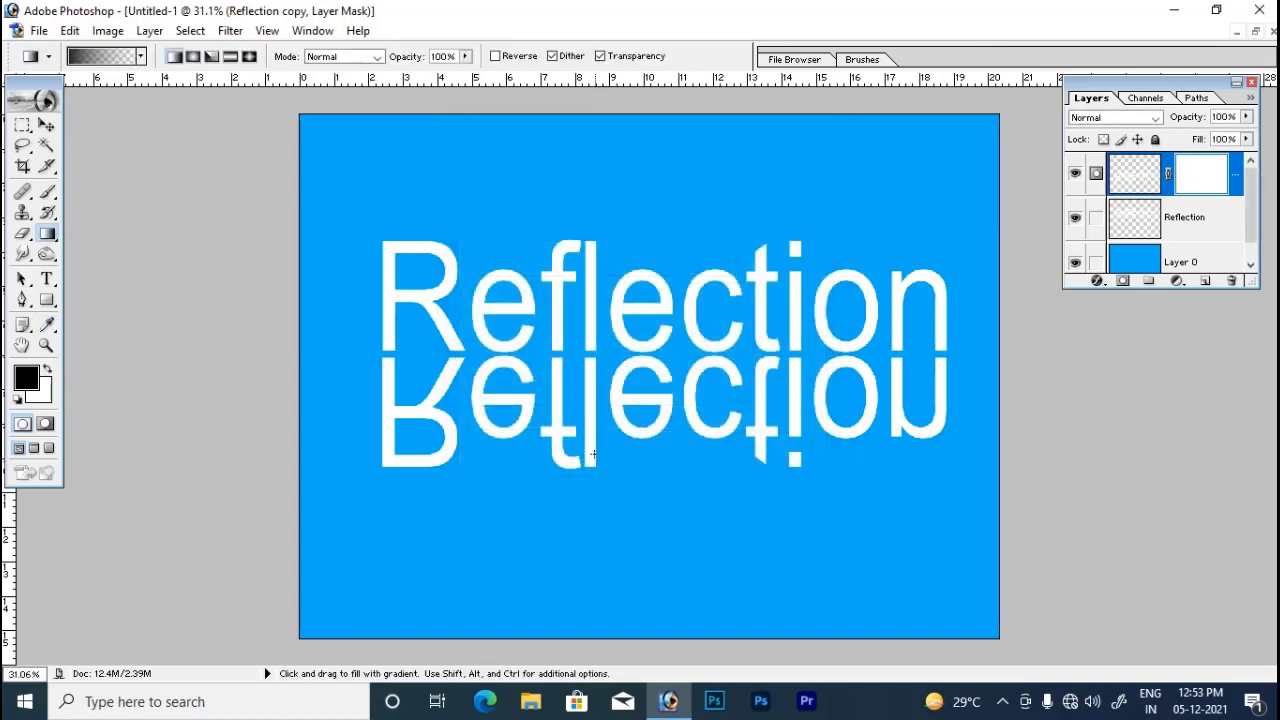
# Fade out the lower part of the flipped word with three upward black-to-transparent linear gradients on its layer mask.
pyautogui.moveTo(666, 465); pyautogui.dragTo(658, 476)
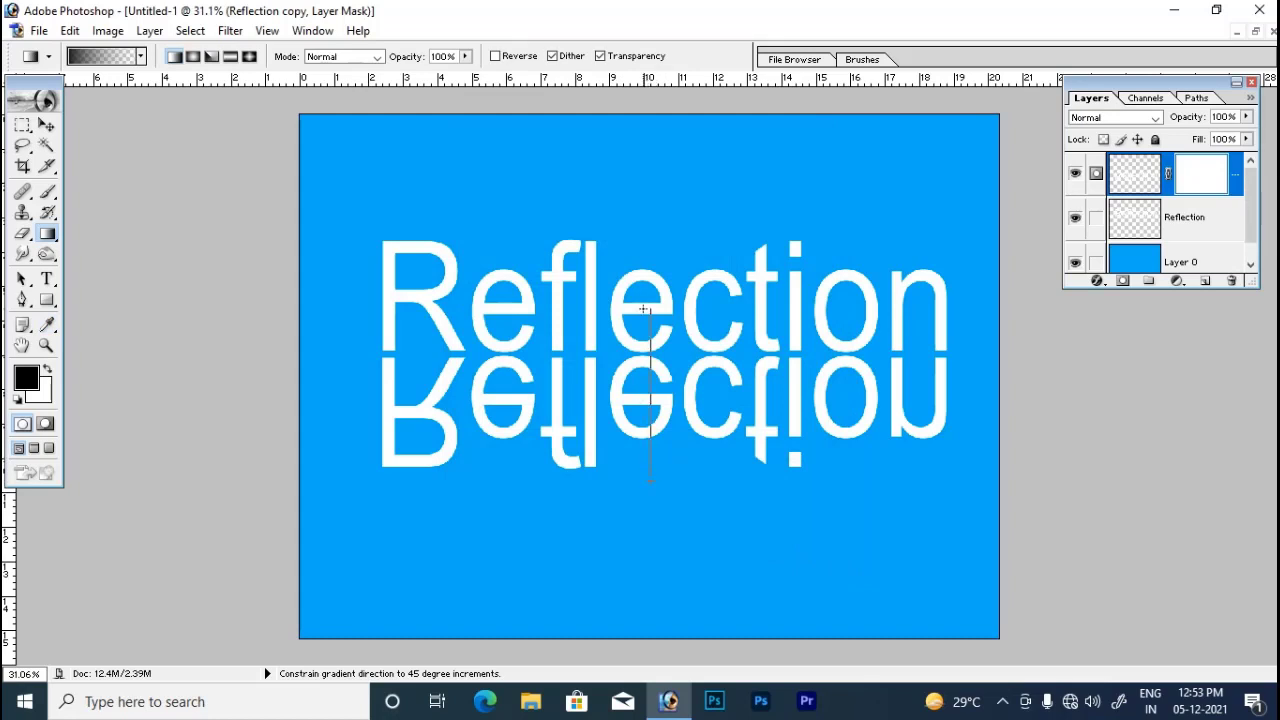
pyautogui.moveTo(643, 308); pyautogui.dragTo(643, 308)
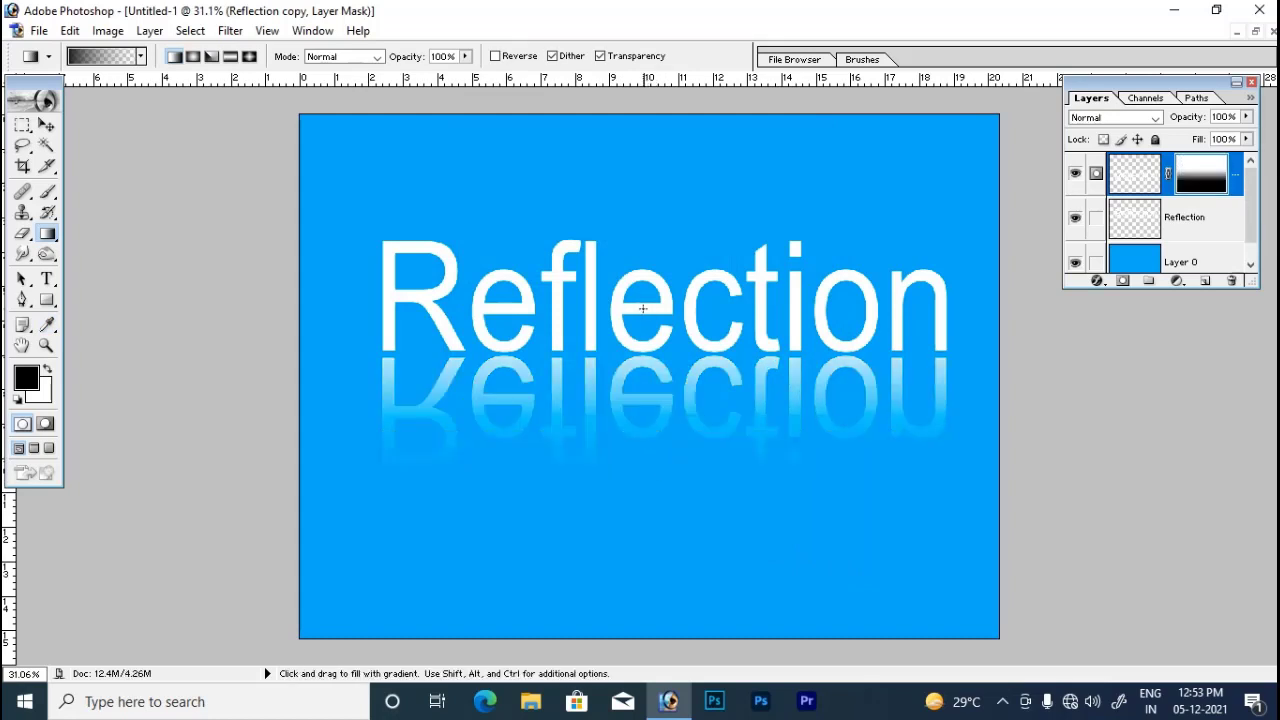
pyautogui.moveTo(656, 458); pyautogui.dragTo(650, 338)
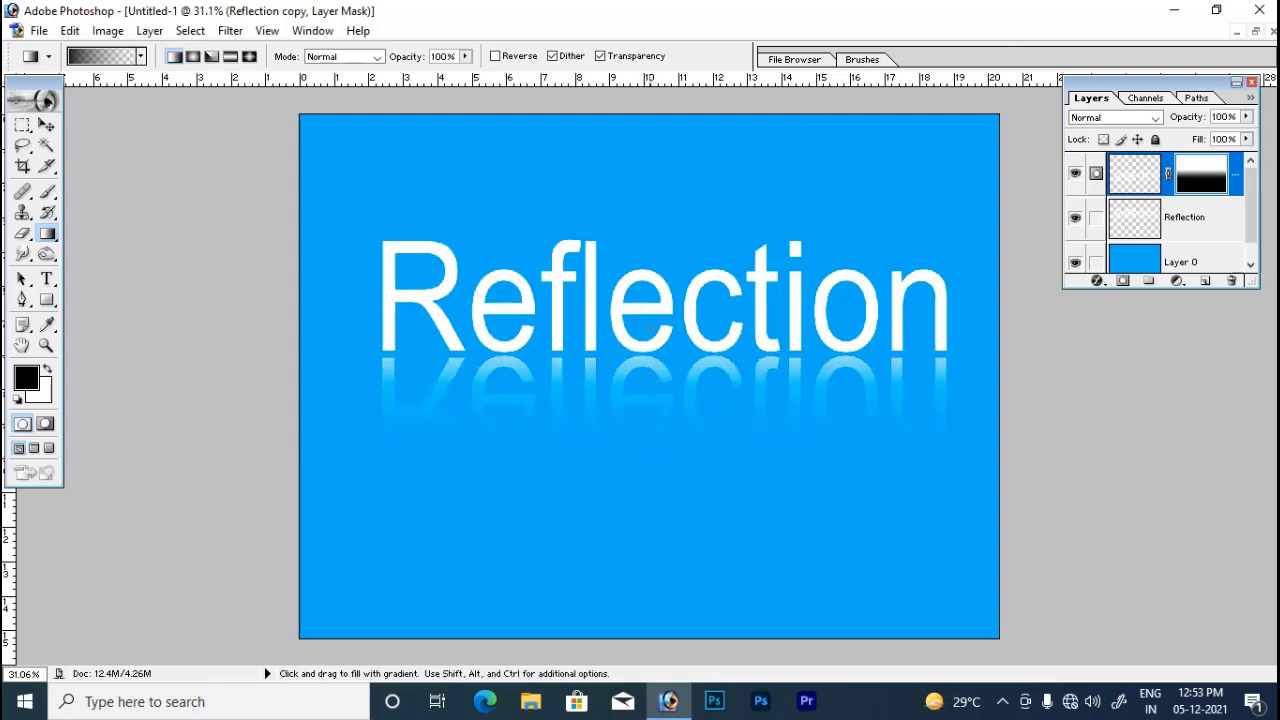
pyautogui.moveTo(656, 455); pyautogui.dragTo(652, 380)
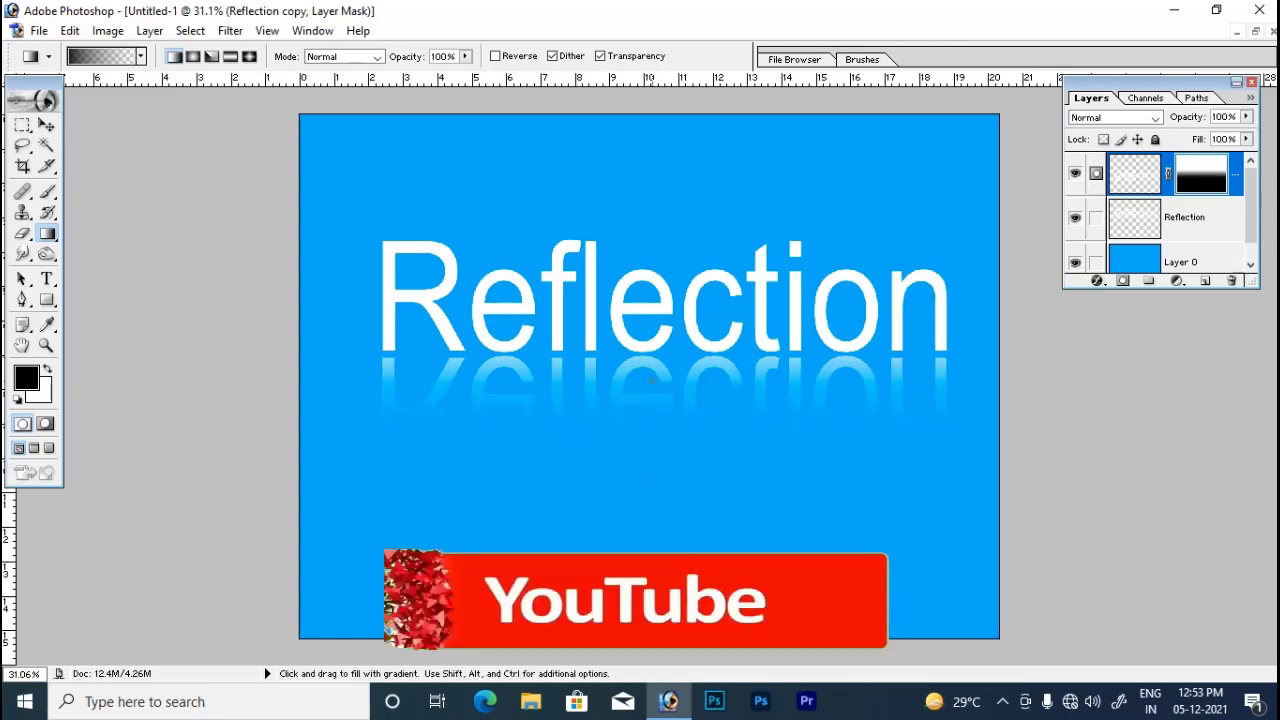